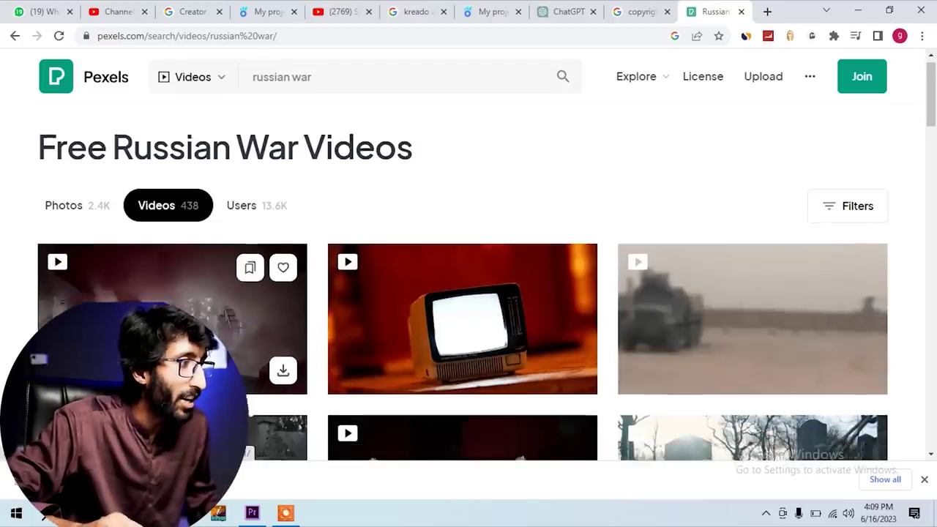
# - Download the special forces smoke video from the Russian war results in HD 1280×720 and close its preview
pyautogui.scroll(-1, 73, 254)
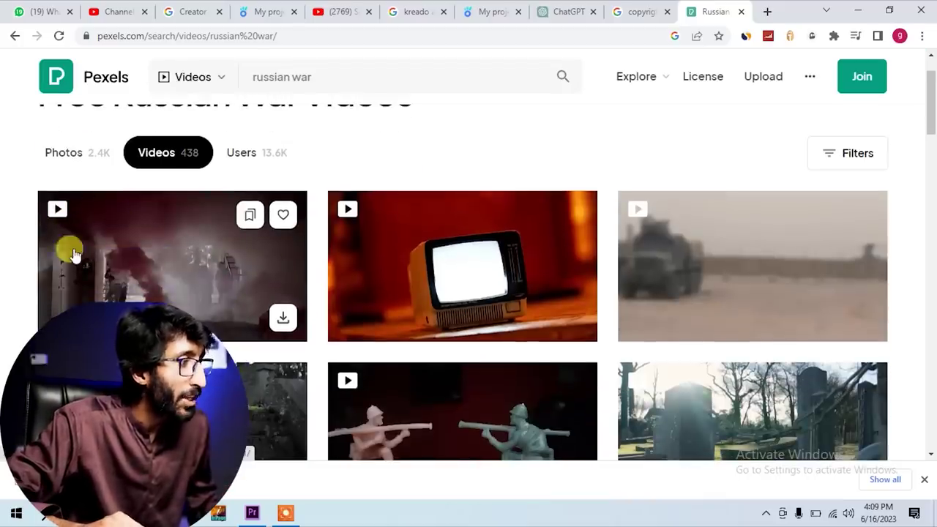
pyautogui.click(55, 208)
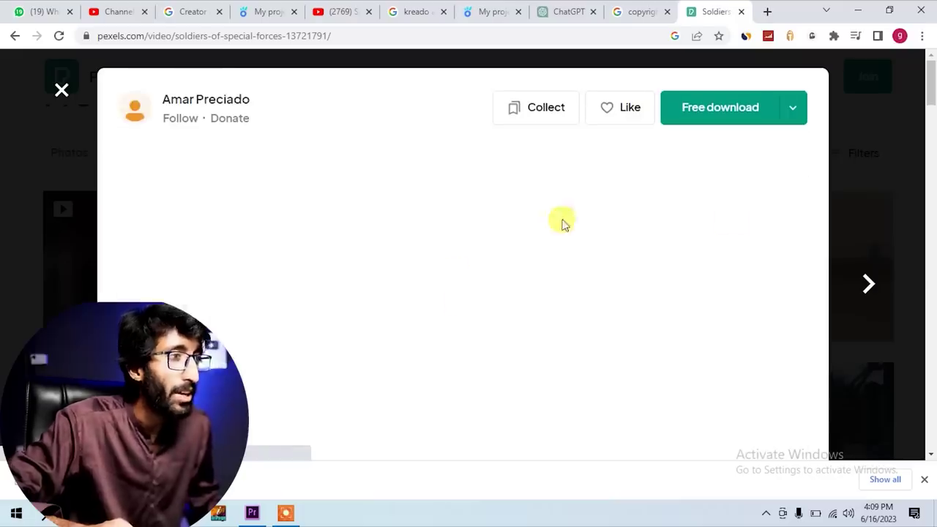
pyautogui.click(800, 110)
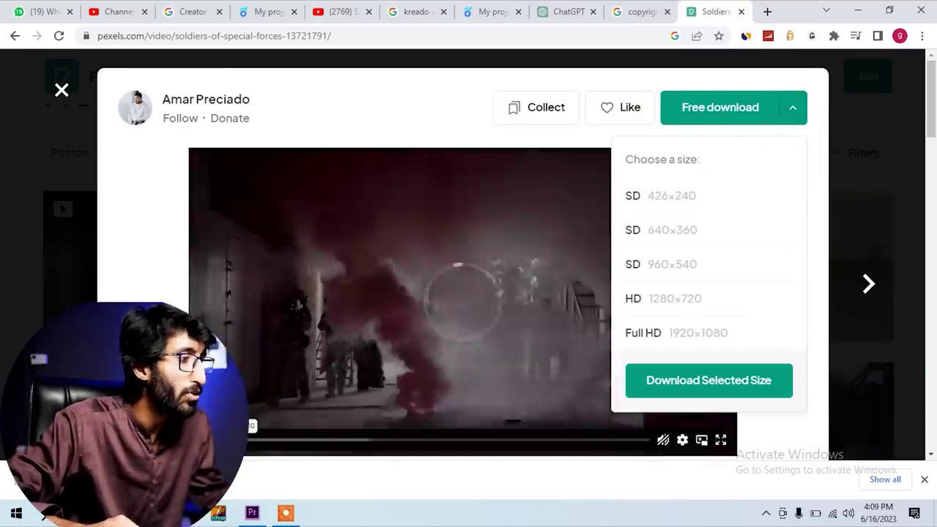
pyautogui.click(541, 341)
pyautogui.click(791, 109)
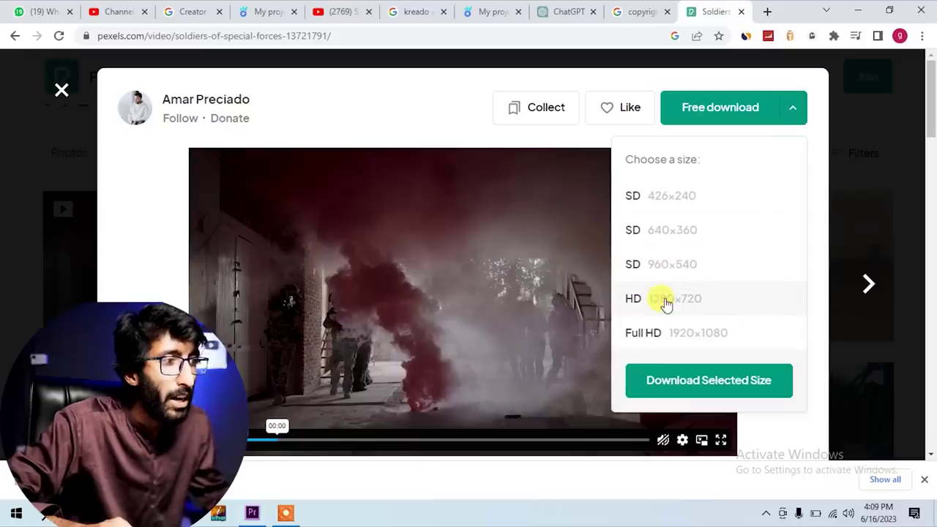
pyautogui.click(686, 375)
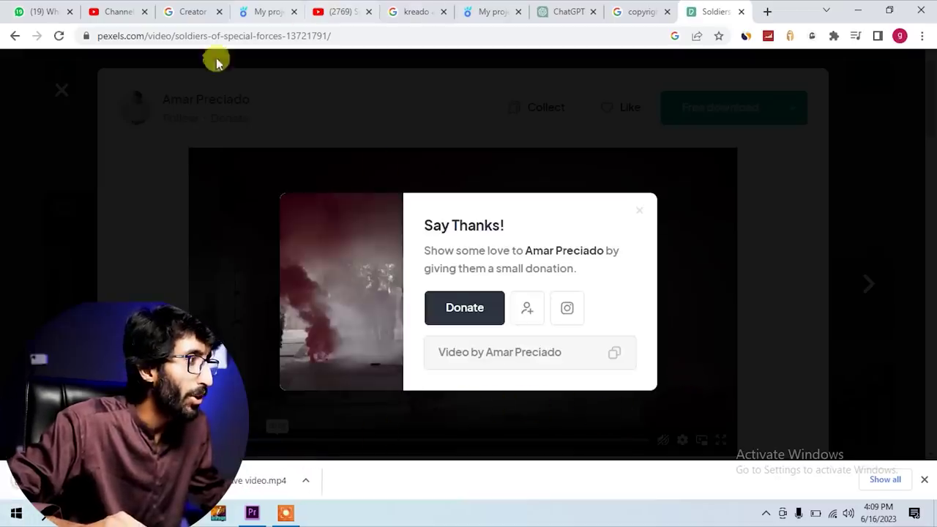
pyautogui.click(62, 89)
pyautogui.click(61, 90)
# - Download the video of aircraft and land vehicles ready for combat in HD 1280×720
pyautogui.click(176, 212)
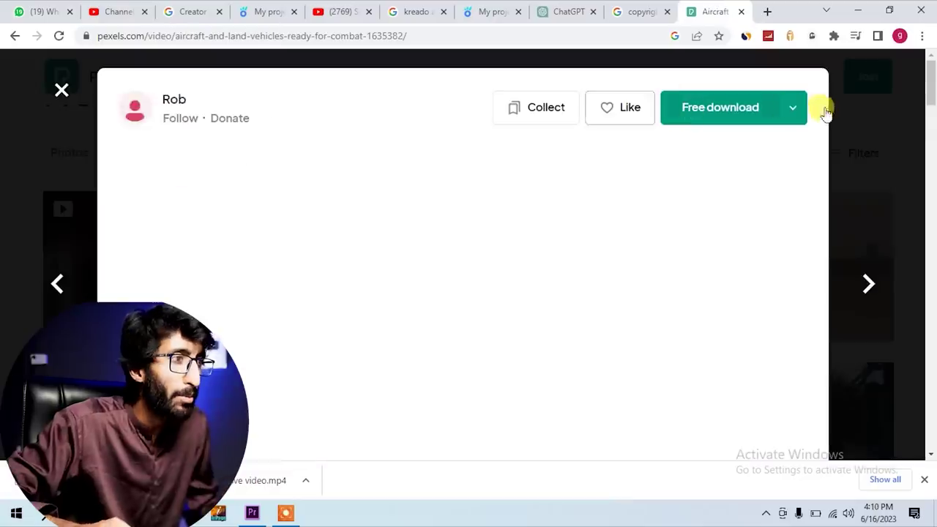
pyautogui.click(797, 113)
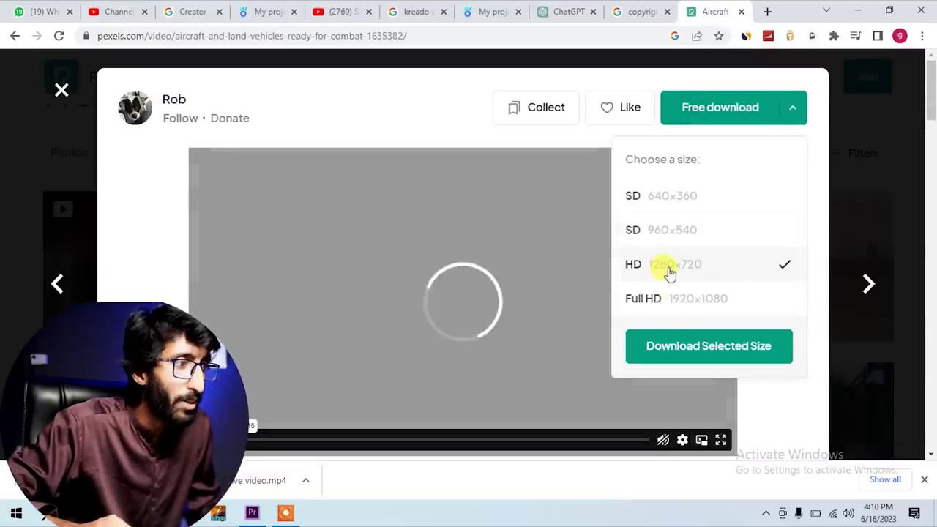
pyautogui.click(688, 349)
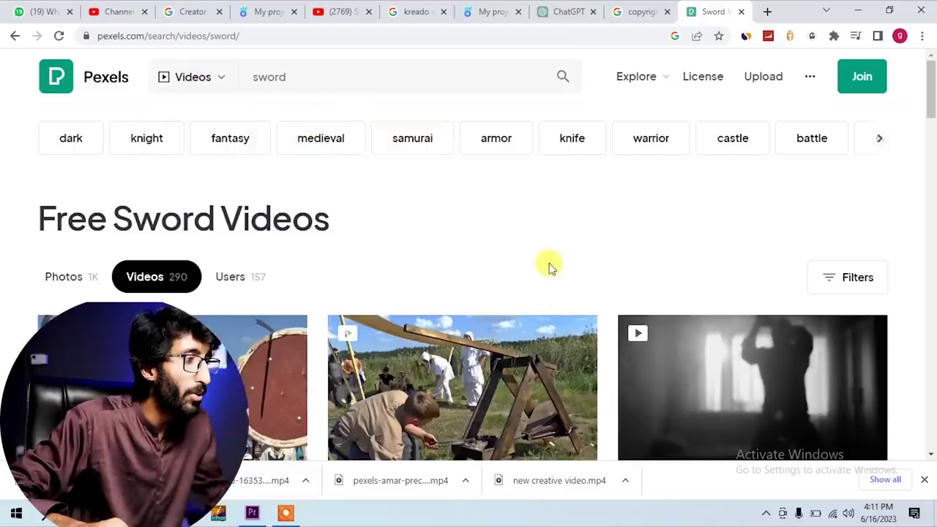
# - Download the warriors fighting video from the sword results in HD 1280×720 and close its preview
pyautogui.scroll(-2, 551, 268)
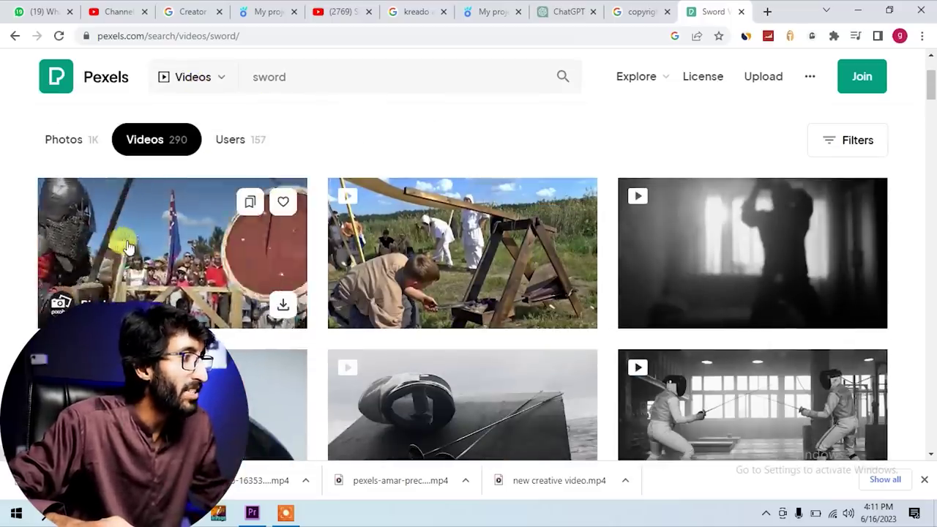
pyautogui.click(126, 248)
pyautogui.click(792, 108)
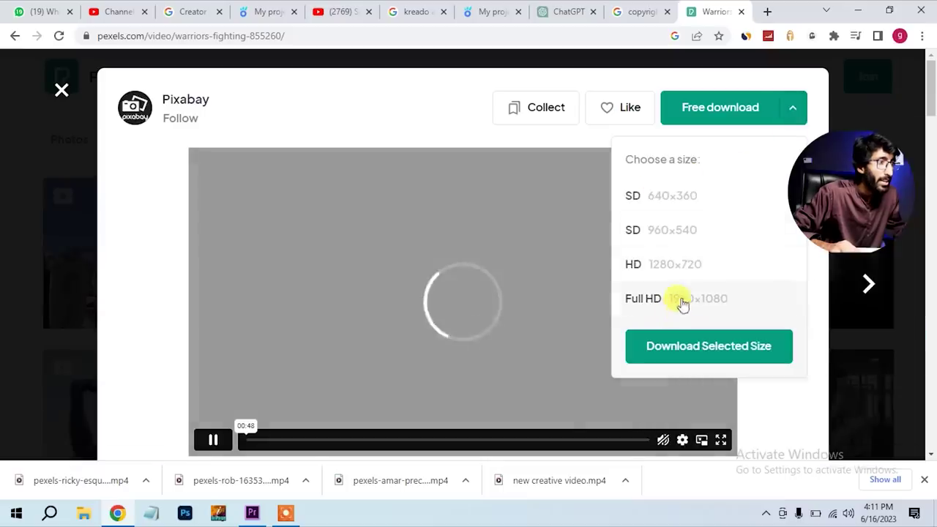
pyautogui.click(690, 346)
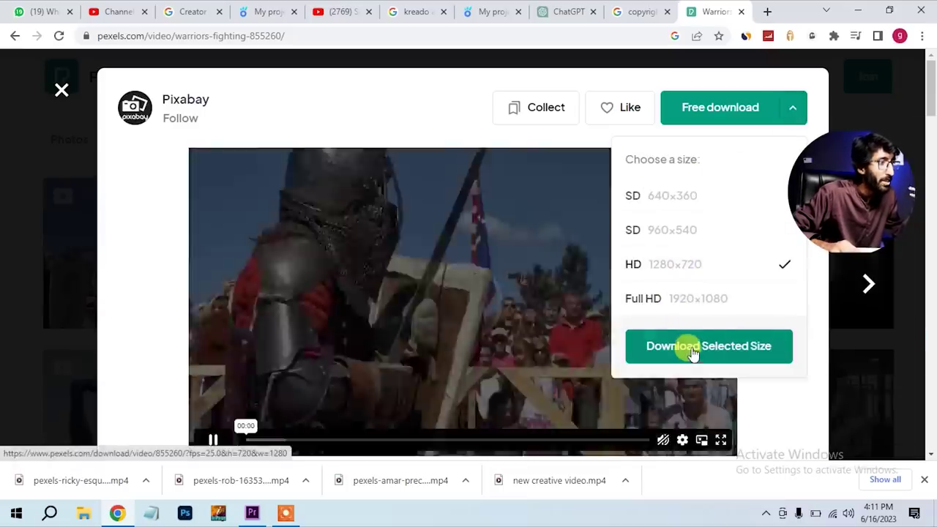
pyautogui.click(13, 245)
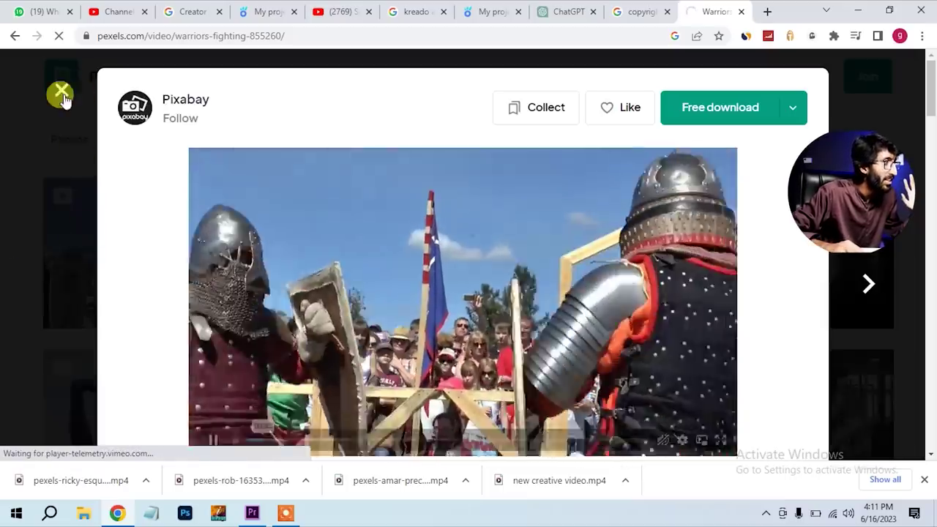
pyautogui.click(61, 90)
pyautogui.scroll(-10, 434, 311)
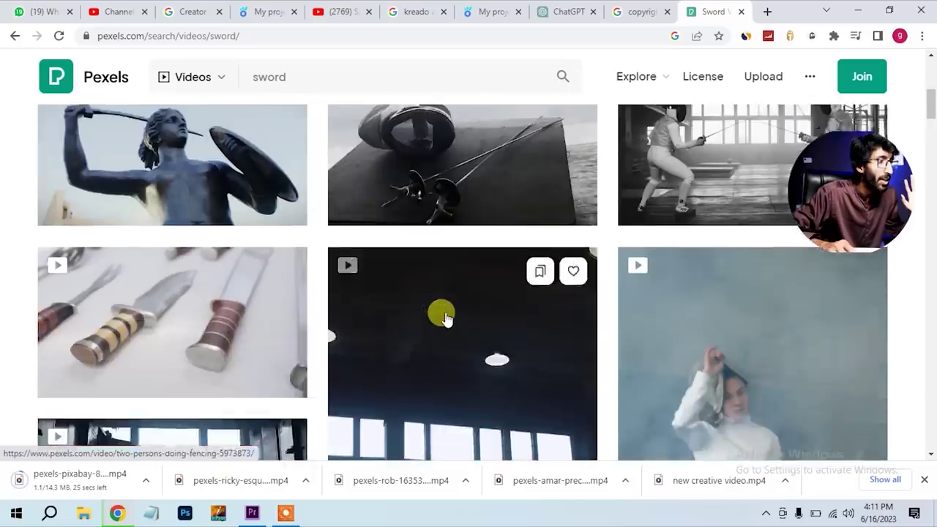
pyautogui.scroll(-5, 448, 318)
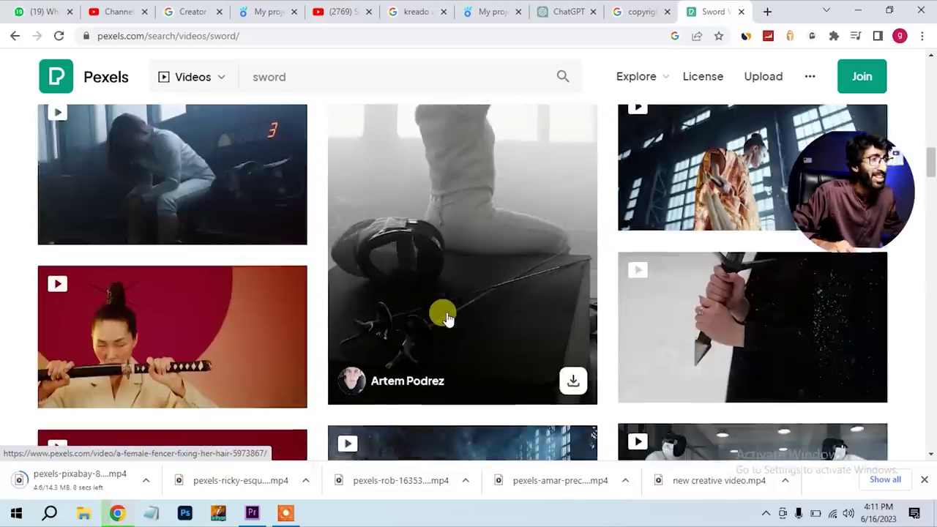
pyautogui.scroll(-5, 448, 316)
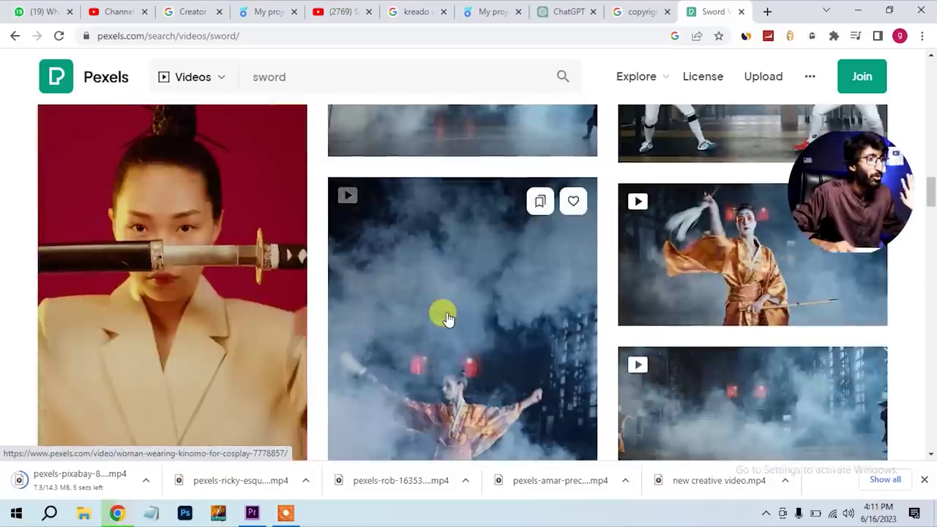
pyautogui.scroll(-3, 448, 316)
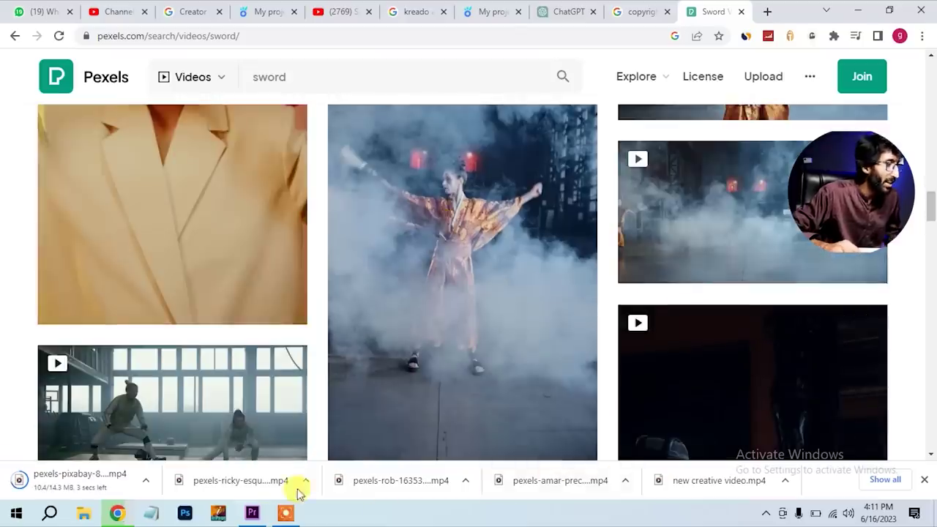
# - Bring the downloaded new creative video.mp4 into the Premiere Pro timeline as a new sequence
pyautogui.click(253, 513)
pyautogui.moveTo(117, 515)
pyautogui.click(82, 479)
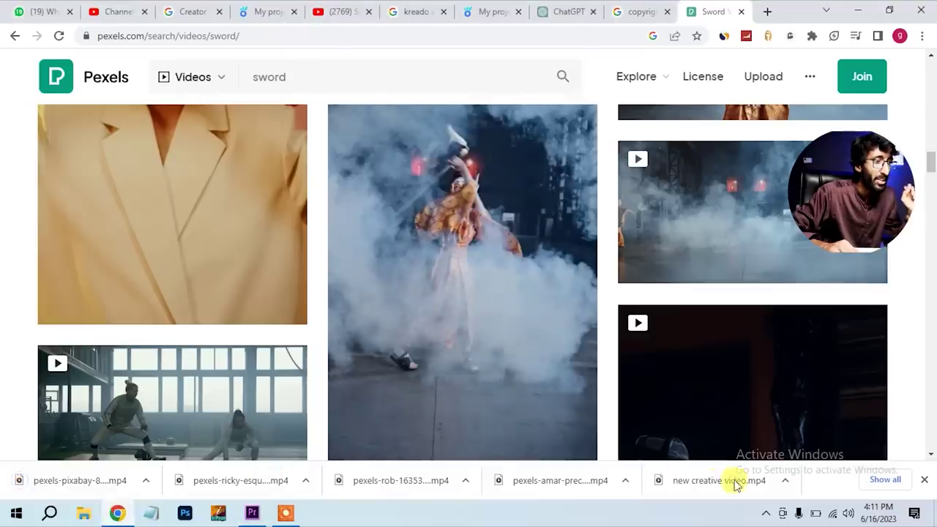
pyautogui.moveTo(721, 481); pyautogui.dragTo(372, 412)
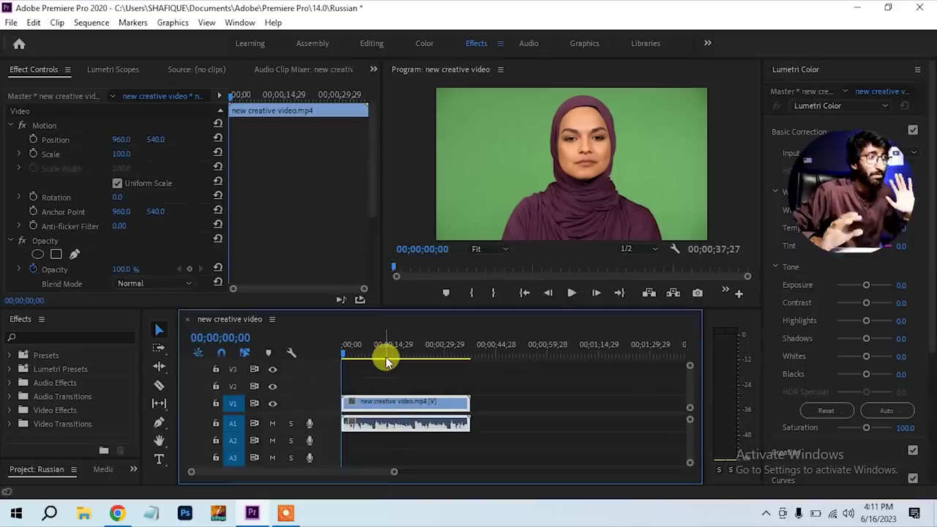
# - Apply the Ultra Key effect to the new creative video clip and sample its green backdrop as the key color
pyautogui.click(42, 335)
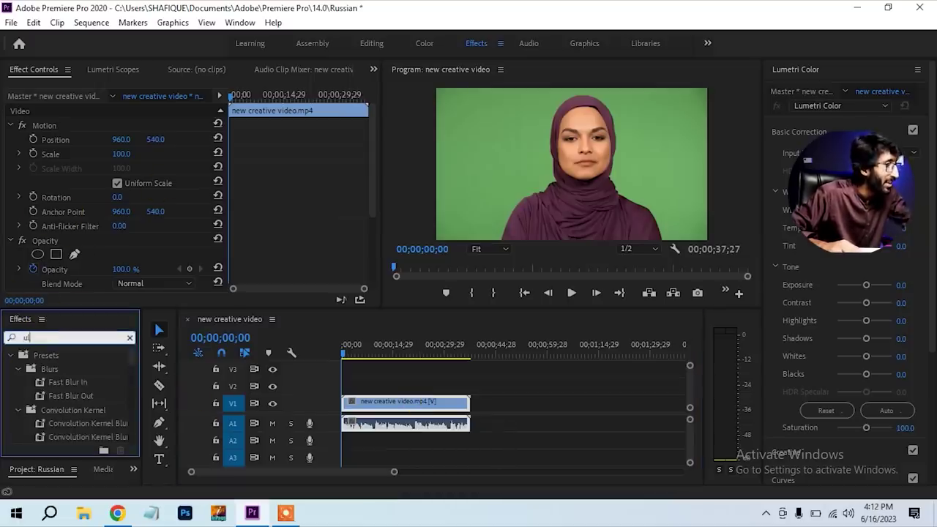
pyautogui.write('ulttr')
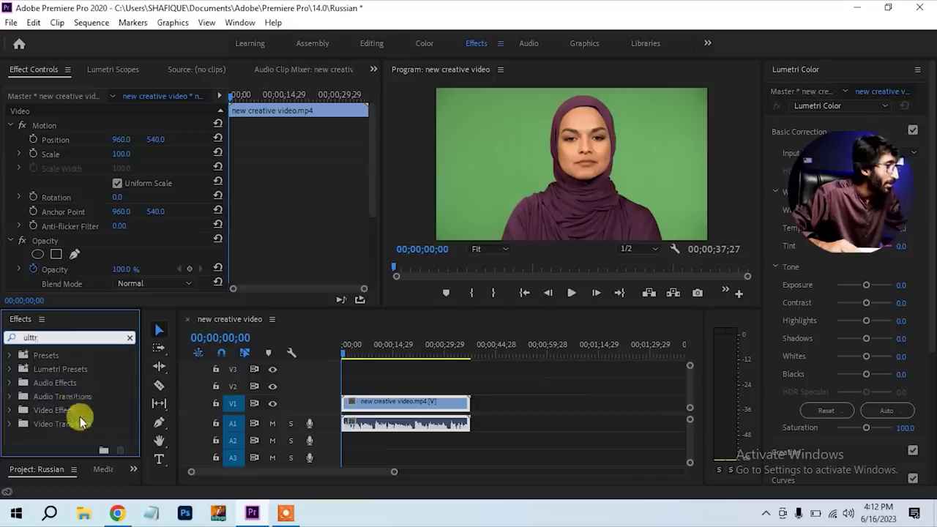
pyautogui.press('BackSpace')
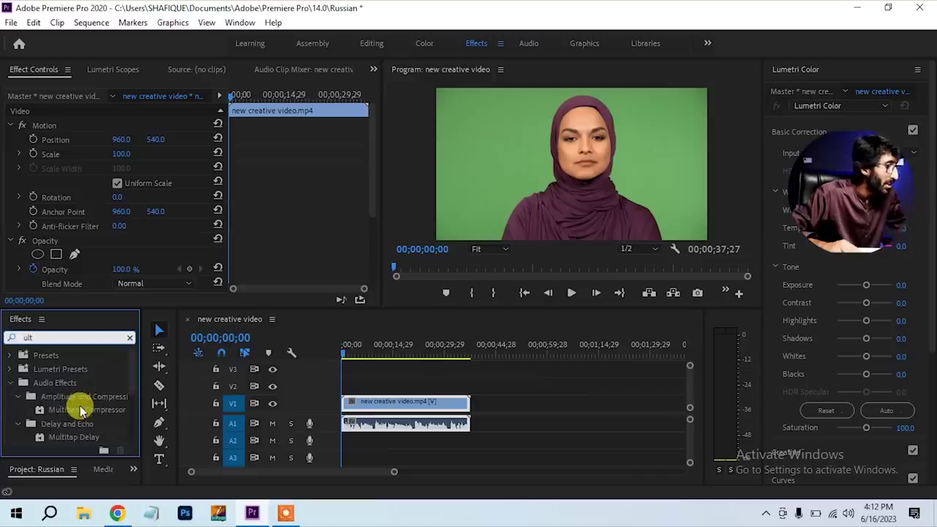
pyautogui.write('ra')
pyautogui.moveTo(64, 437); pyautogui.dragTo(412, 400)
pyautogui.moveTo(368, 172); pyautogui.dragTo(368, 260)
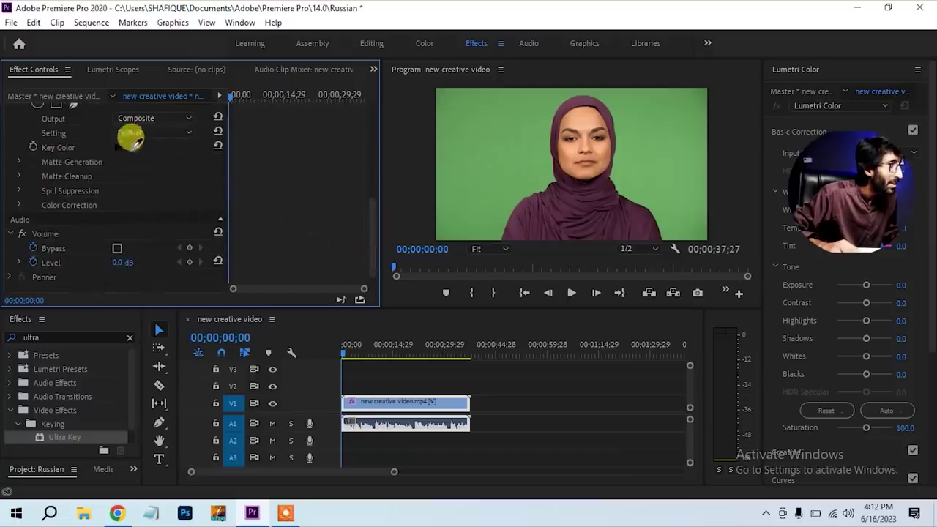
pyautogui.click(485, 147)
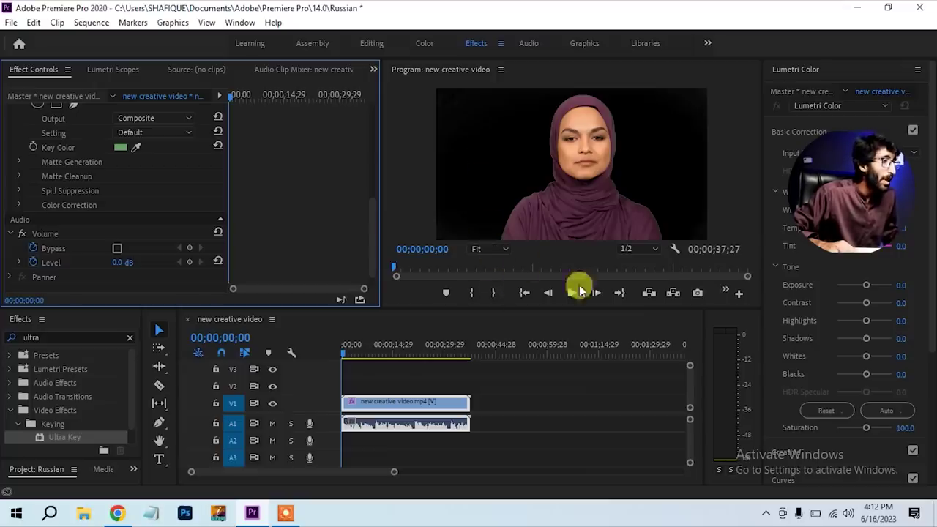
# - Scale the presenter clip to 36, position it at 185, 888, and move its video to track V2
pyautogui.click(384, 405)
pyautogui.moveTo(370, 219); pyautogui.dragTo(380, 109)
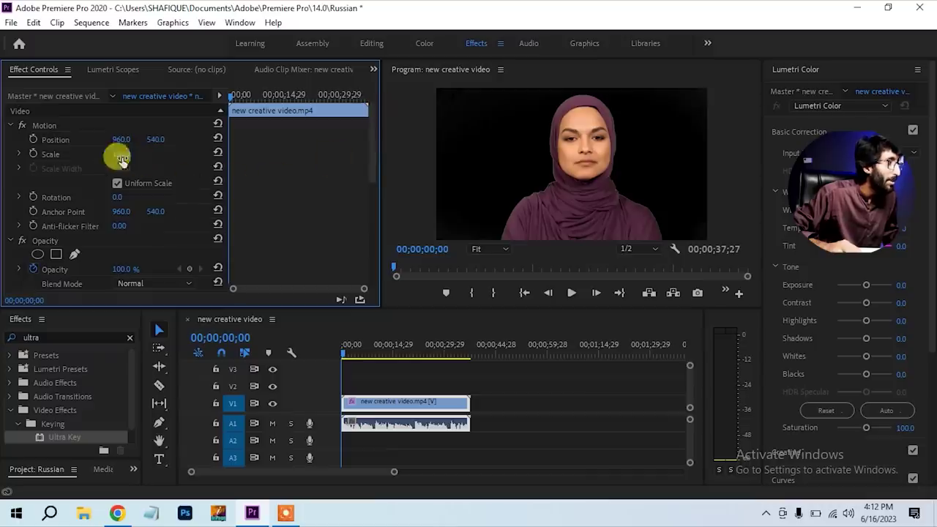
pyautogui.moveTo(121, 155); pyautogui.dragTo(179, 138)
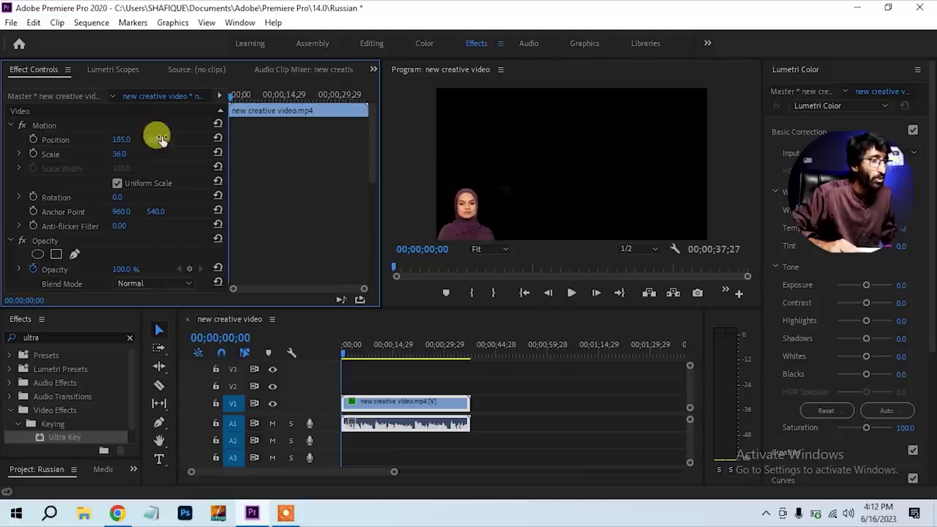
pyautogui.moveTo(413, 406); pyautogui.dragTo(412, 387)
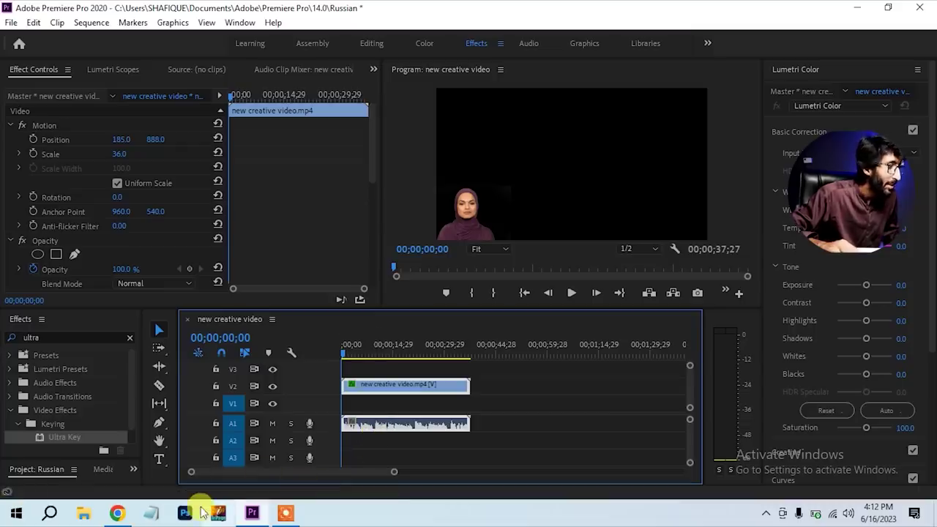
# - Add the downloaded special forces smoke clip from Chrome to the Premiere Pro timeline, then unlink and delete its audio
pyautogui.click(117, 512)
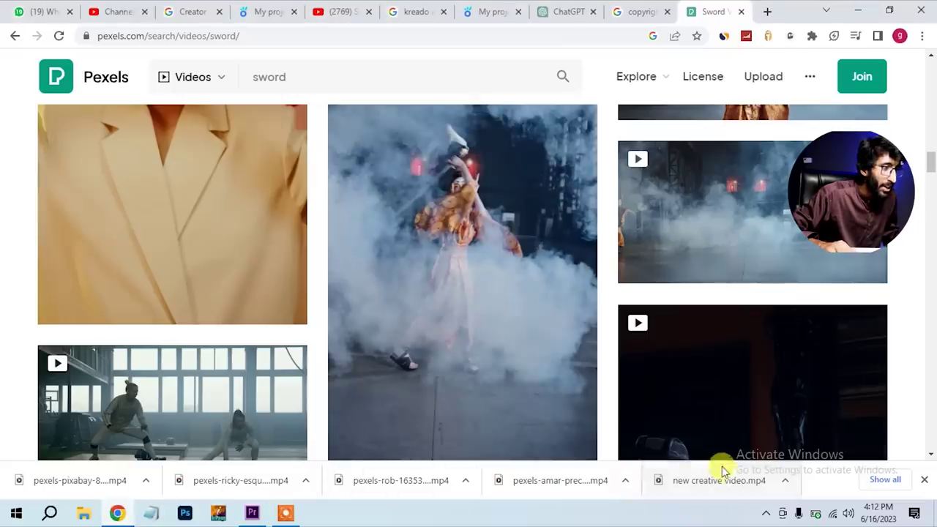
pyautogui.moveTo(554, 480); pyautogui.dragTo(502, 387)
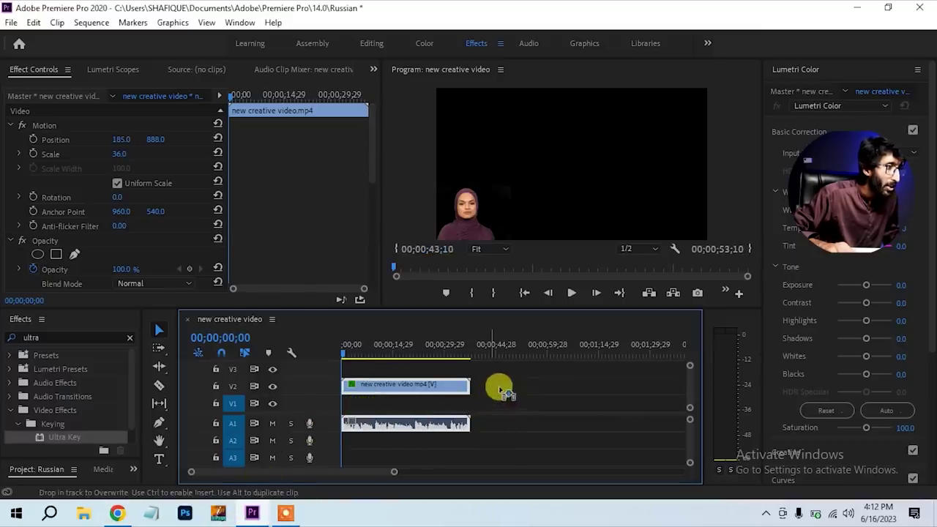
pyautogui.click(502, 387)
pyautogui.rightClick(510, 391)
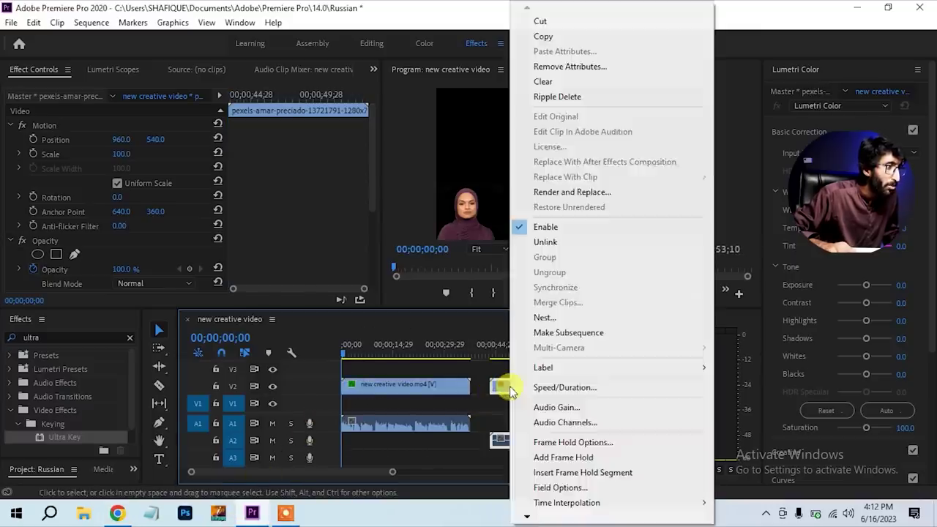
pyautogui.click(545, 241)
pyautogui.click(511, 437)
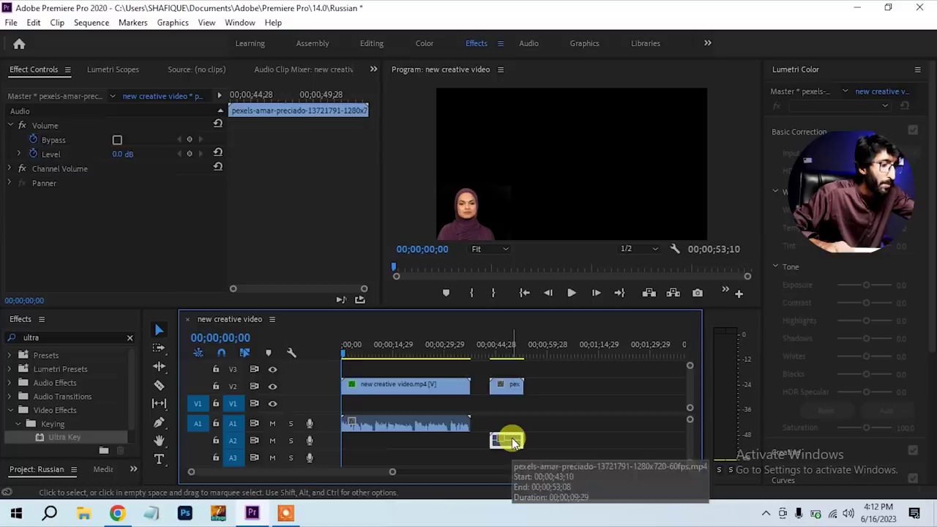
pyautogui.press('Delete')
# - Move the smoke clip to the start of track V1 beneath the presenter and scale it to the frame size
pyautogui.click(510, 388)
pyautogui.moveTo(510, 388); pyautogui.dragTo(344, 405)
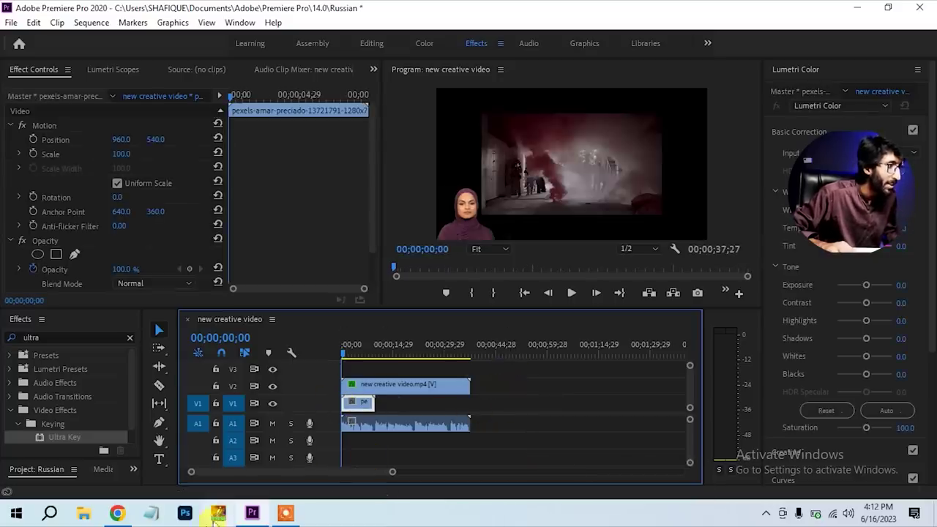
pyautogui.rightClick(350, 402)
pyautogui.click(403, 497)
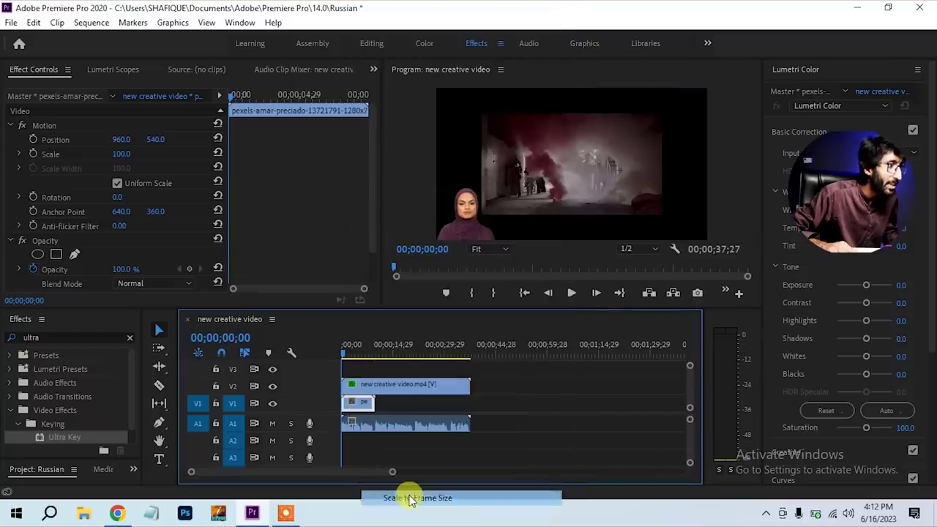
# - Add the downloaded aircraft and land vehicles clip, without its audio, directly after the smoke clip on track V1
pyautogui.click(117, 514)
pyautogui.moveTo(369, 487); pyautogui.dragTo(536, 405)
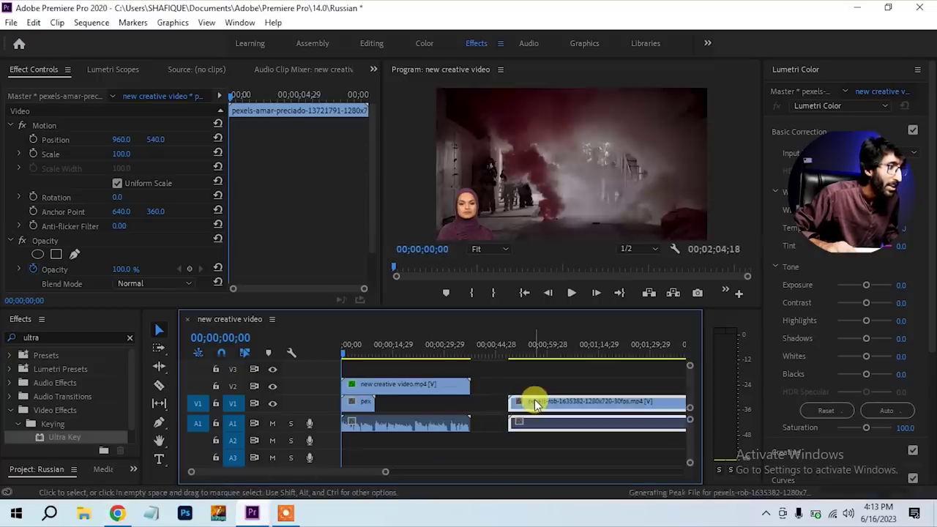
pyautogui.rightClick(537, 405)
pyautogui.click(569, 240)
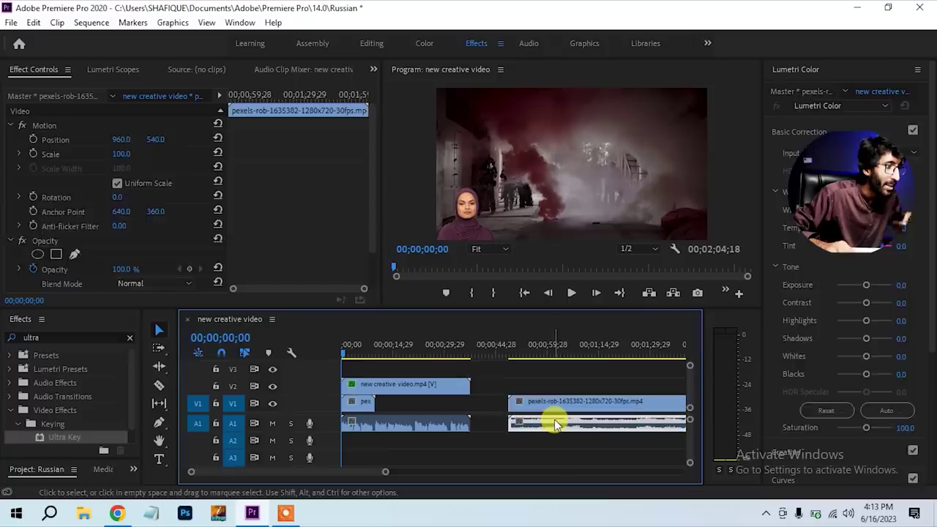
pyautogui.press('Delete')
pyautogui.moveTo(562, 408); pyautogui.dragTo(419, 384)
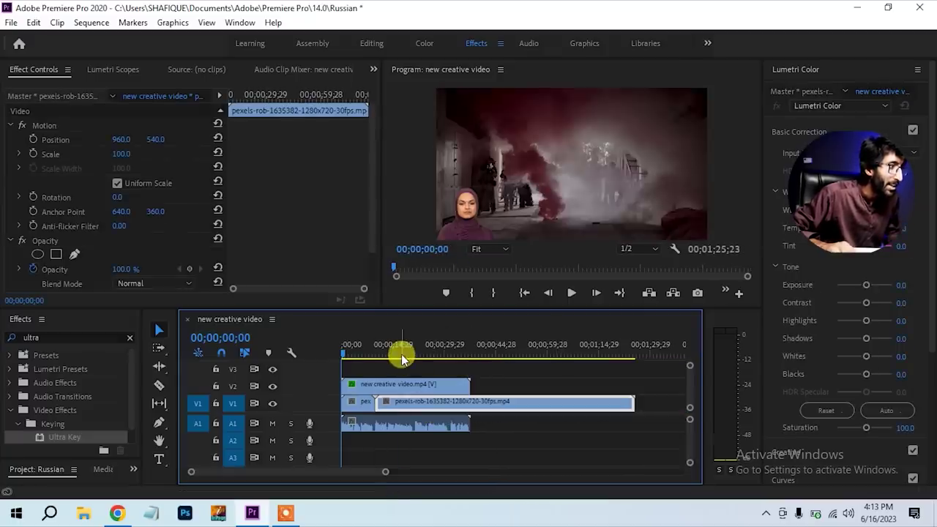
# - Scale the aircraft and land vehicles clip to the frame size, then cut it at 00;00;27;29 and delete the rest
pyautogui.rightClick(495, 402)
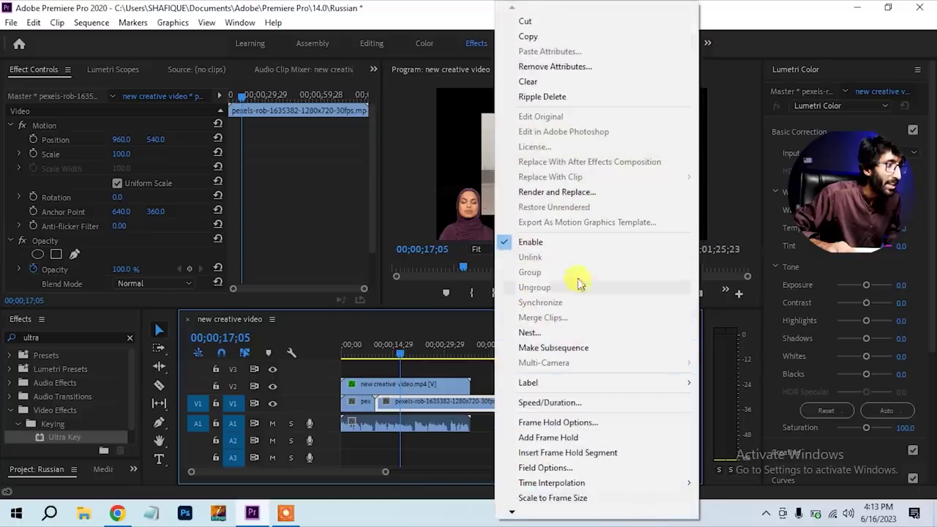
pyautogui.click(559, 498)
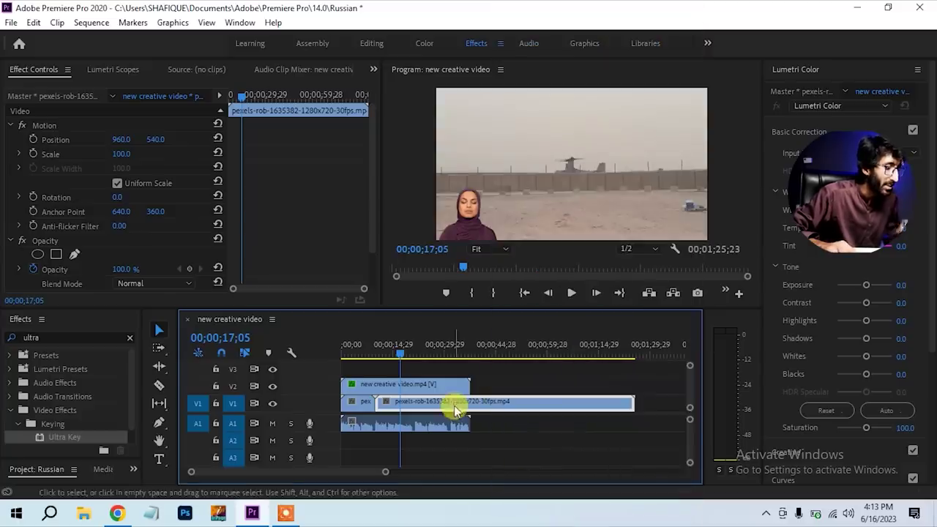
pyautogui.moveTo(422, 350); pyautogui.dragTo(439, 350)
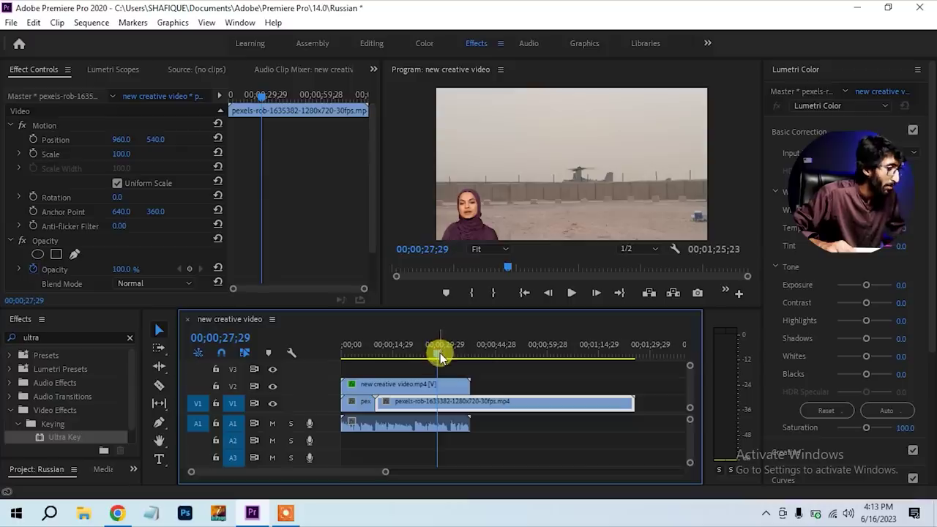
pyautogui.press('c')
pyautogui.click(437, 401)
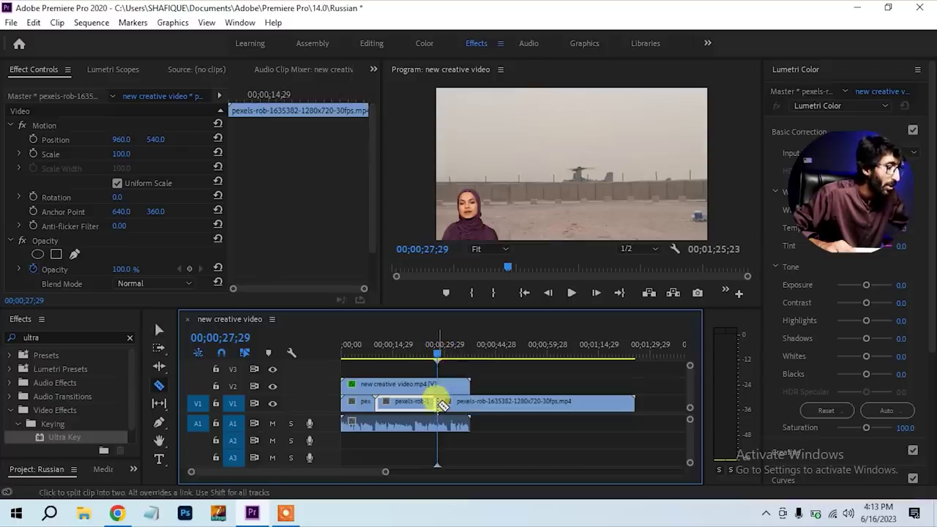
pyautogui.press('v')
pyautogui.click(463, 408)
pyautogui.press('Delete')
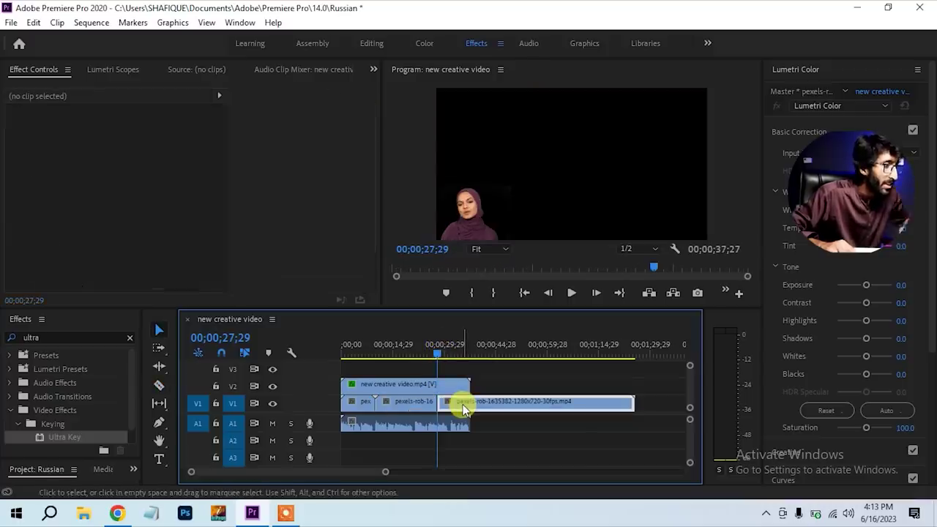
# - Add the downloaded pexels-pixabay clip from Chrome directly after the vehicles clip on track V1 and scale it to the frame size
pyautogui.click(119, 513)
pyautogui.moveTo(95, 478); pyautogui.dragTo(545, 410)
pyautogui.moveTo(545, 409); pyautogui.dragTo(496, 410)
pyautogui.rightClick(506, 404)
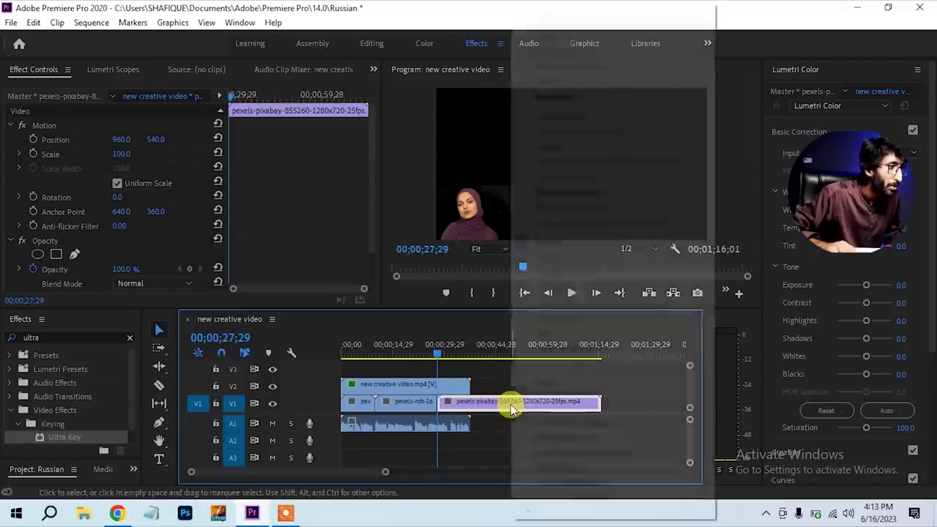
pyautogui.click(560, 503)
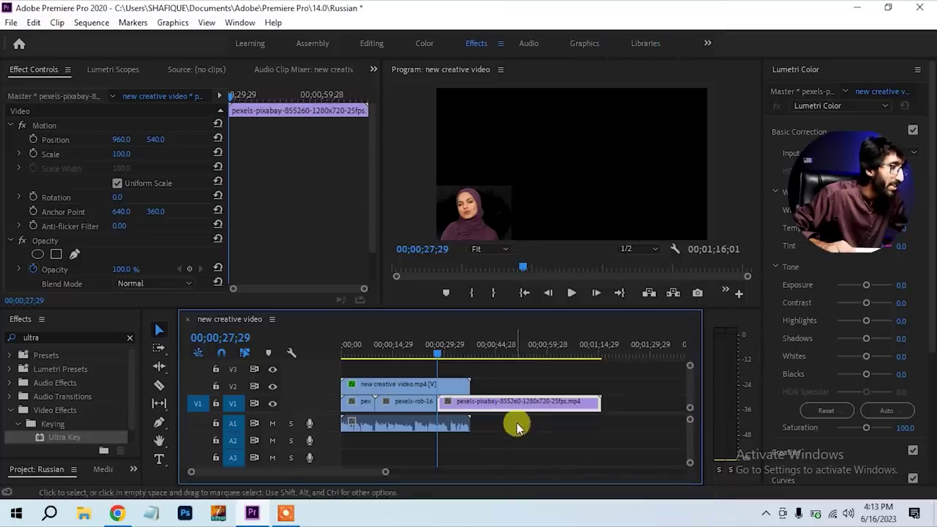
# - Cut the pexels-pixabay clip at the end of the presenter clip, delete the excess, and check frames of the background clips
pyautogui.press('c')
pyautogui.click(472, 402)
pyautogui.press('v')
pyautogui.click(496, 406)
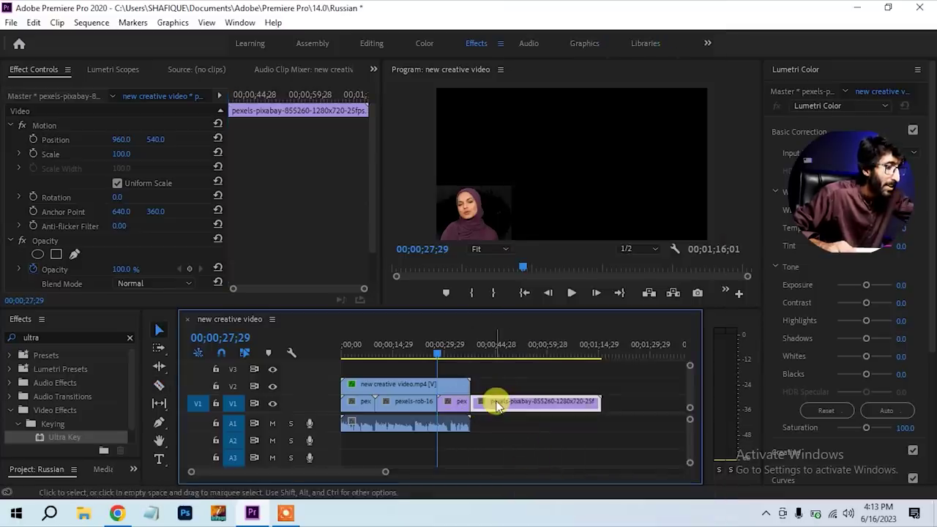
pyautogui.press('Delete')
pyautogui.click(462, 353)
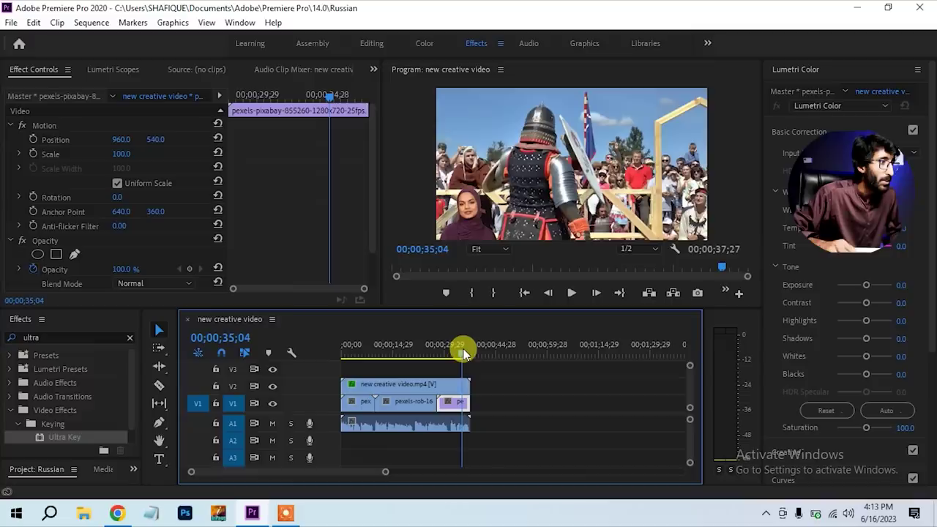
pyautogui.click(414, 355)
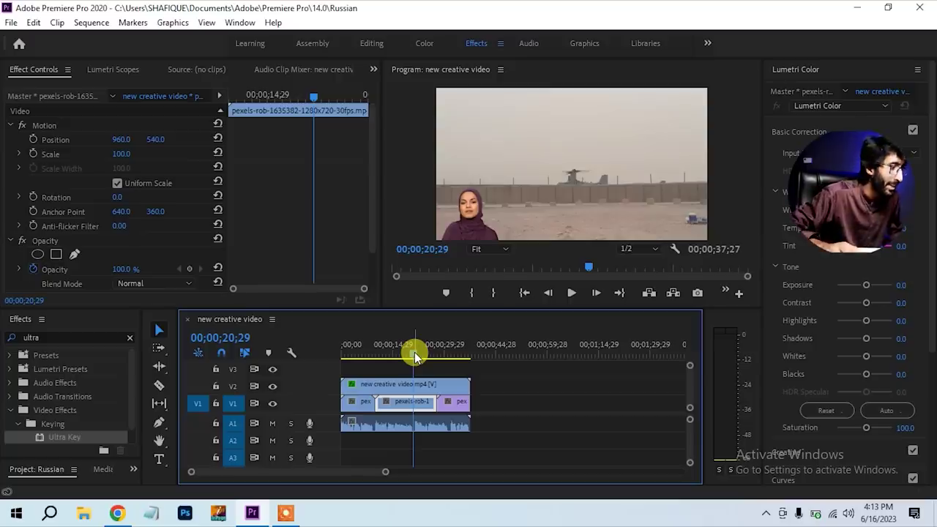
# - Switch to YouTube Studio in Chrome, open its Audio library, and dismiss the welcome message
pyautogui.click(126, 516)
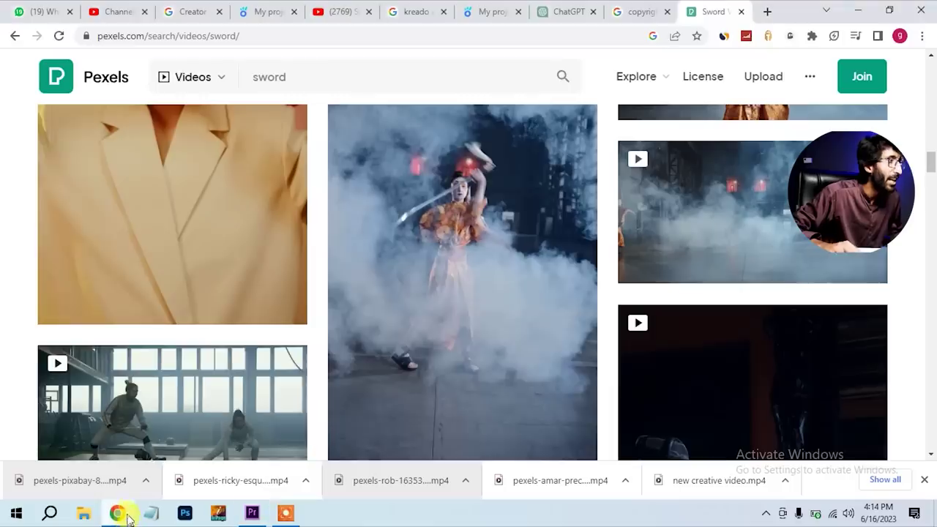
pyautogui.click(117, 12)
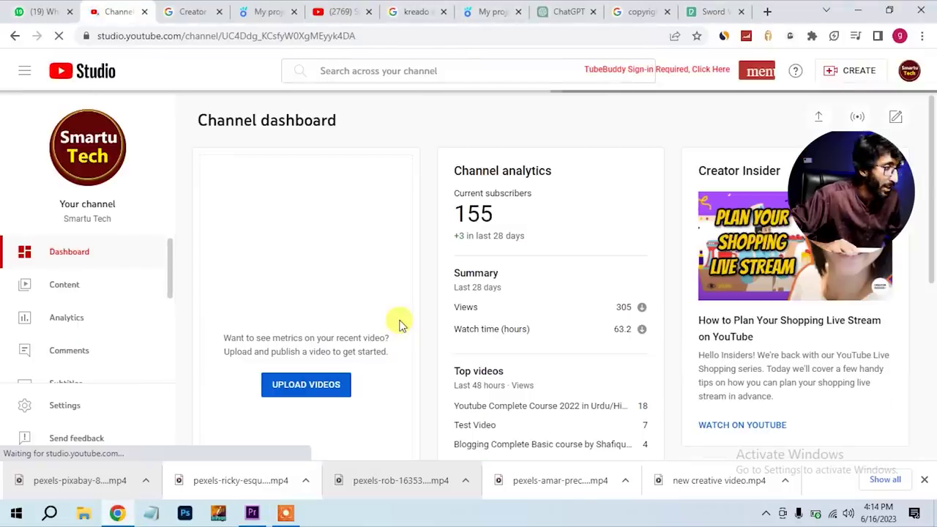
pyautogui.scroll(-3, 89, 359)
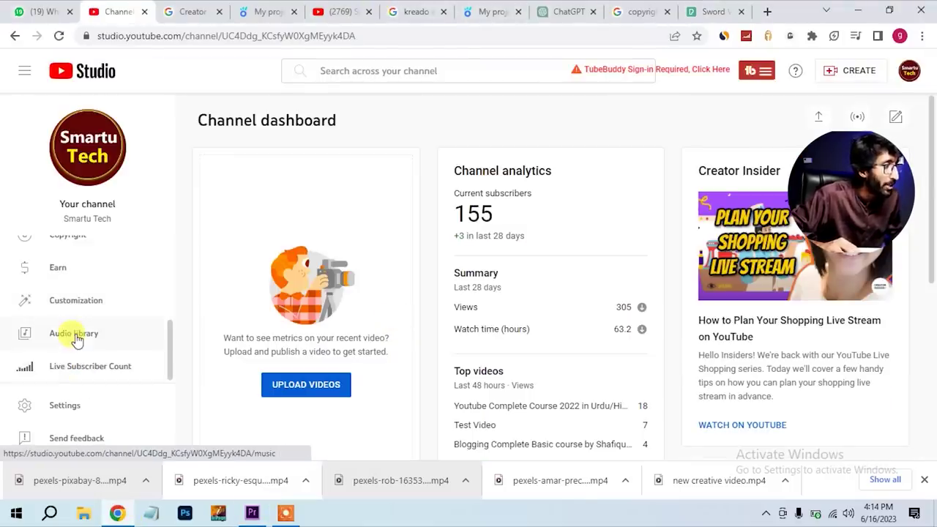
pyautogui.click(76, 338)
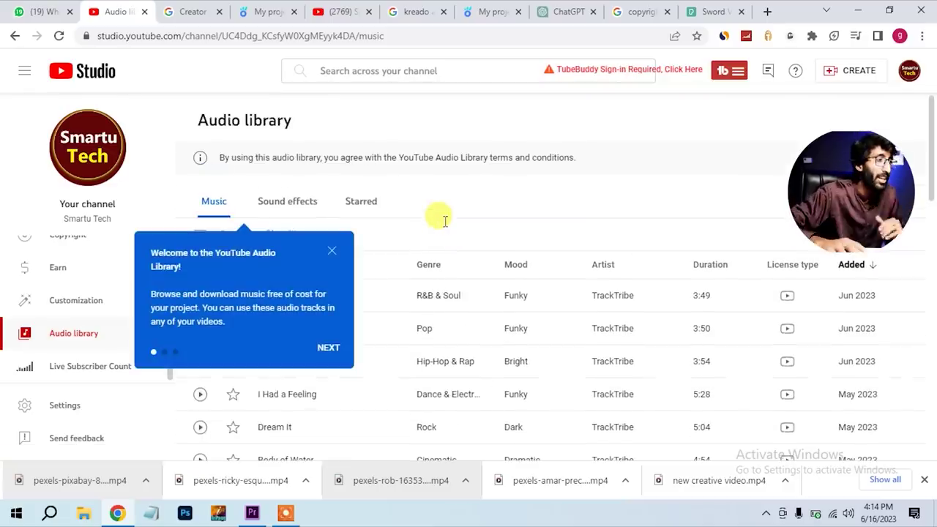
pyautogui.click(328, 258)
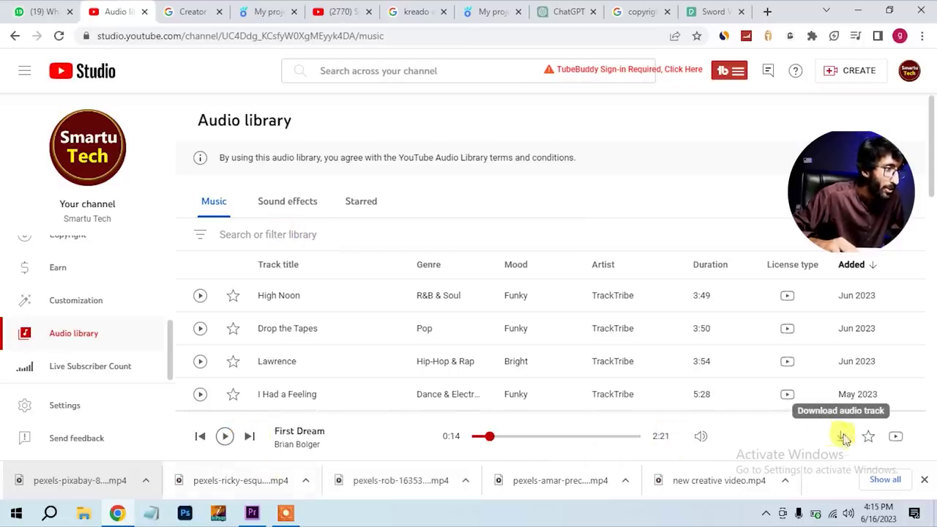
# - Download the "First Dream" audio track and add it to the start of track A2 in the Premiere Pro timeline
pyautogui.click(844, 437)
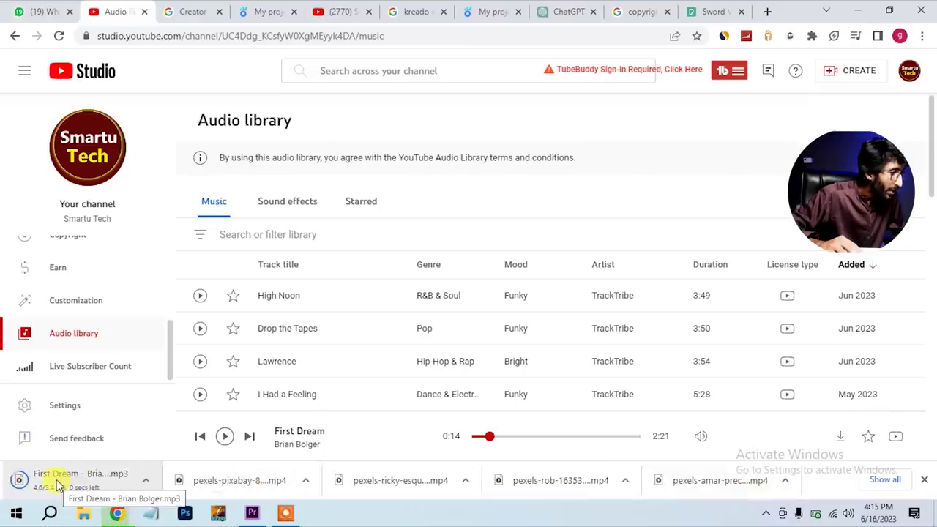
pyautogui.click(57, 479)
pyautogui.moveTo(42, 487); pyautogui.dragTo(334, 442)
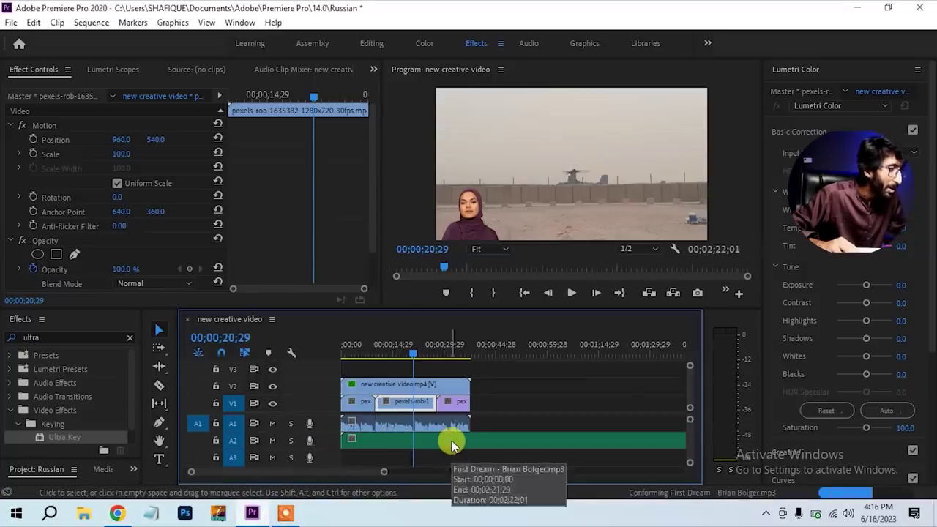
# - Cut the First Dream music at the end of the presenter clip and delete the remainder
pyautogui.press('c')
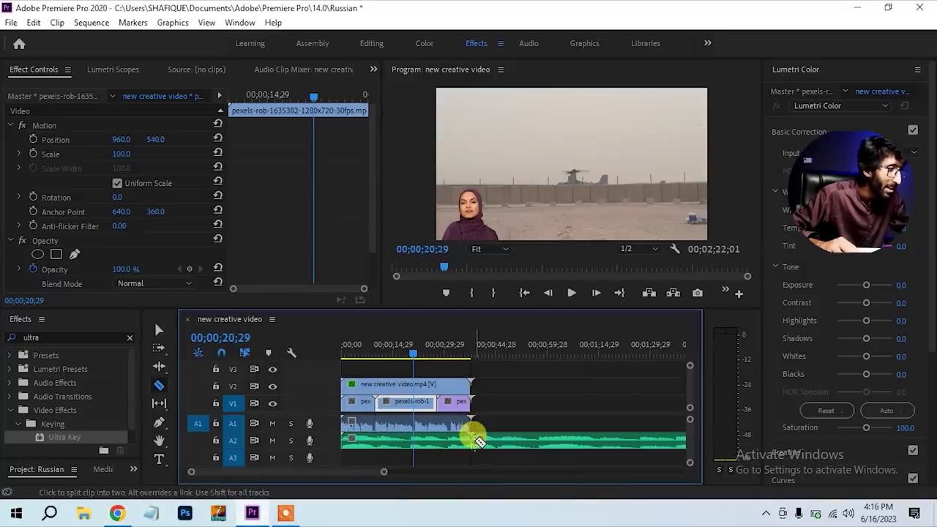
pyautogui.click(474, 439)
pyautogui.press('v')
pyautogui.click(515, 443)
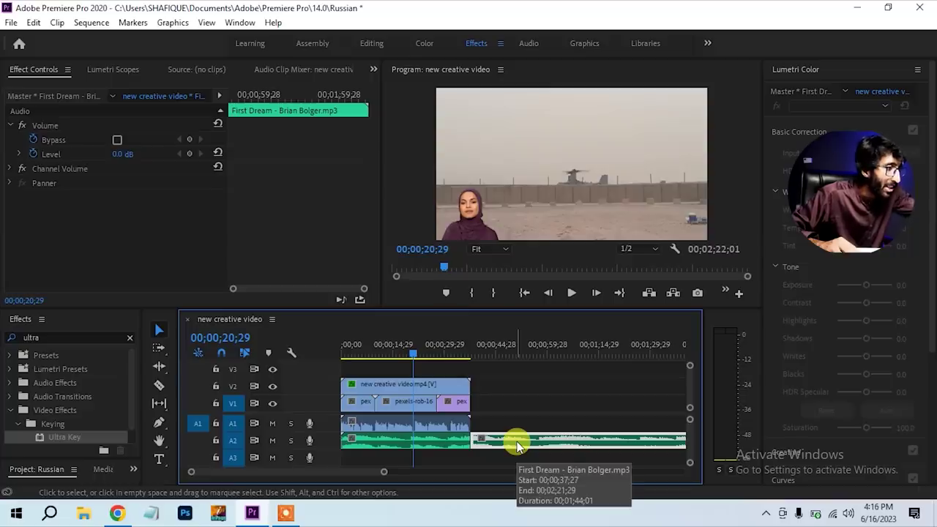
pyautogui.press('Delete')
# - Lower the First Dream music level to -12.6 dB, save the project, and play the sequence from its start
pyautogui.click(417, 442)
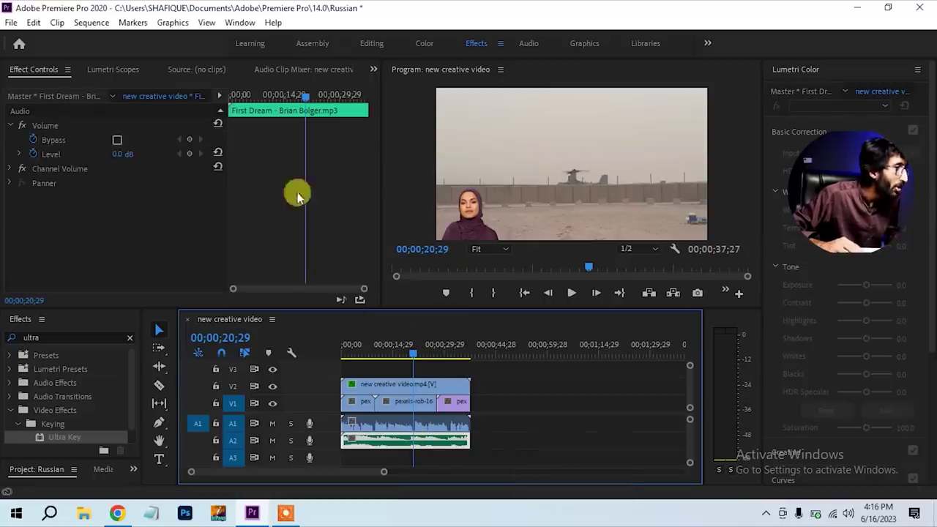
pyautogui.moveTo(120, 154); pyautogui.dragTo(95, 153)
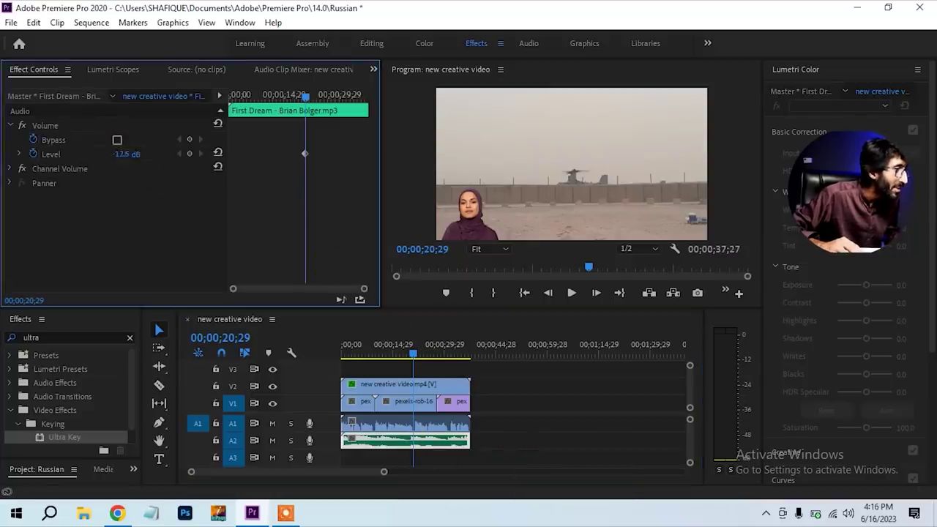
pyautogui.click(378, 359)
pyautogui.press('Home')
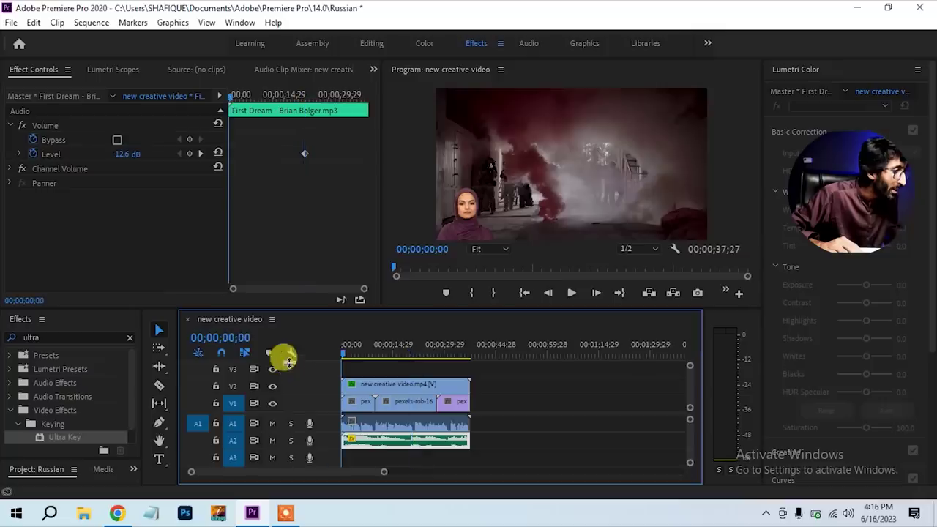
pyautogui.hotkey('ctrl', 's')
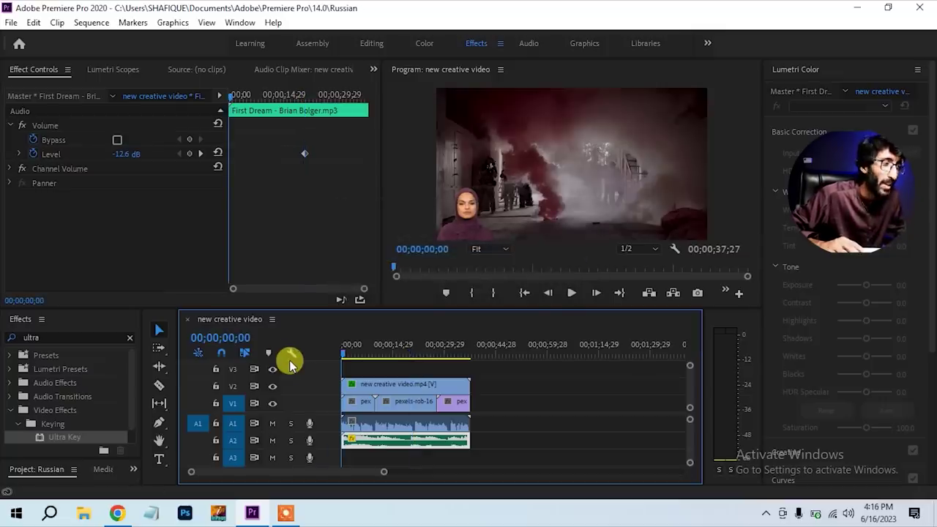
pyautogui.press('space')
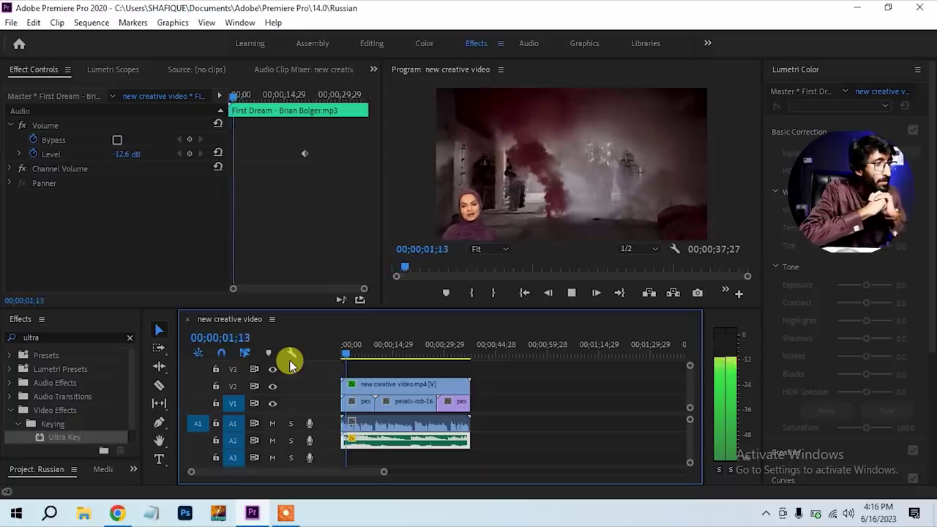
pyautogui.press('space')
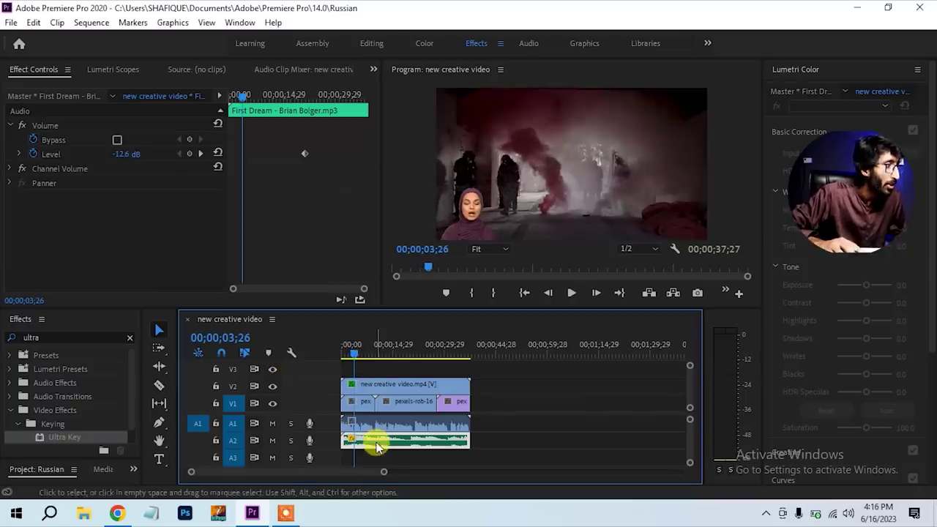
# - Remove the level keyframes from the First Dream music and lower its level to -19.4 dB
pyautogui.moveTo(126, 154); pyautogui.dragTo(90, 154)
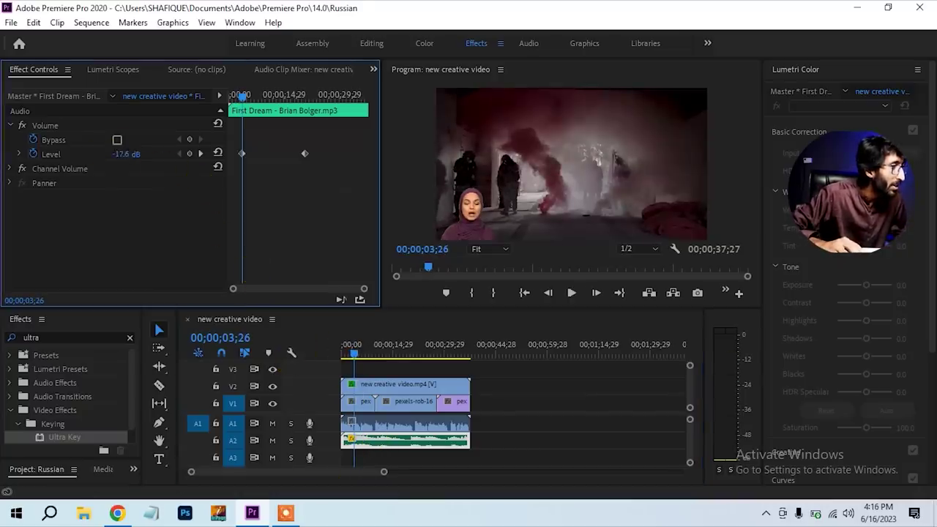
pyautogui.click(33, 154)
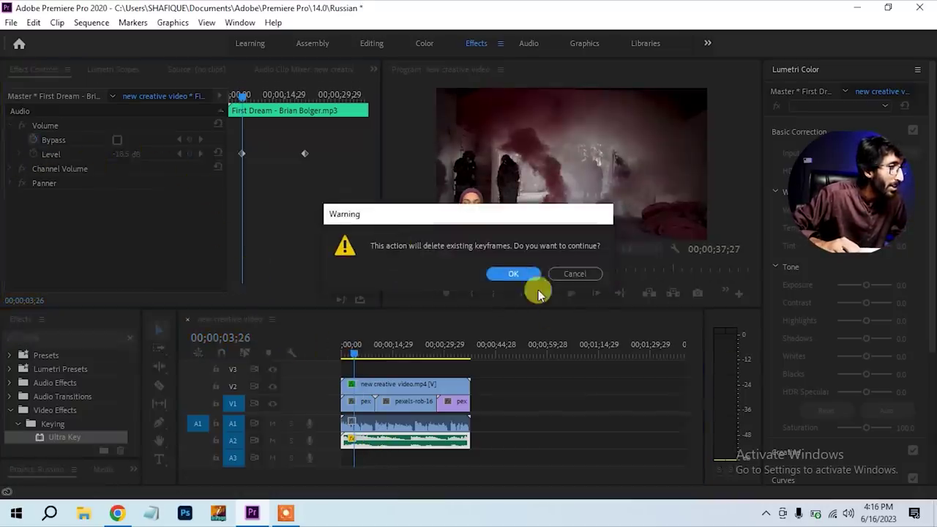
pyautogui.click(516, 274)
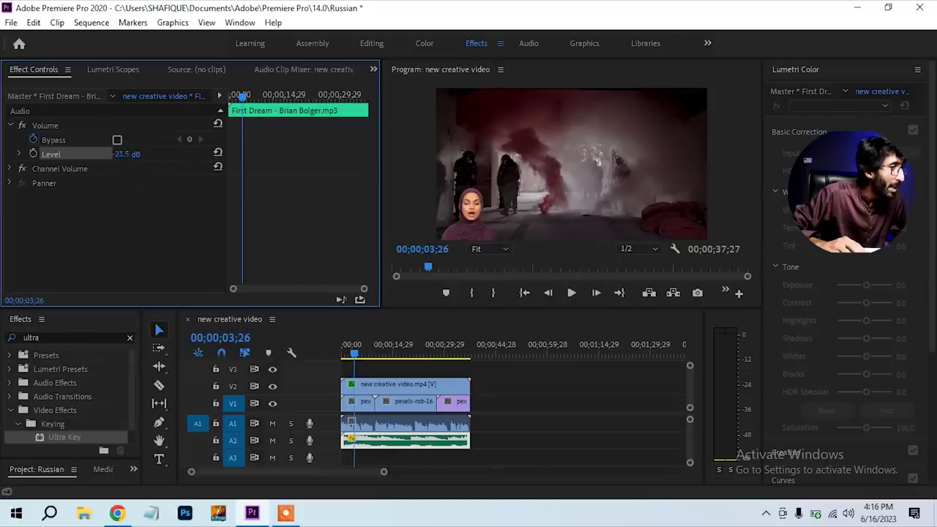
# - Play the edited sequence from the start to review the picture and the music balance
pyautogui.moveTo(352, 351); pyautogui.dragTo(324, 358)
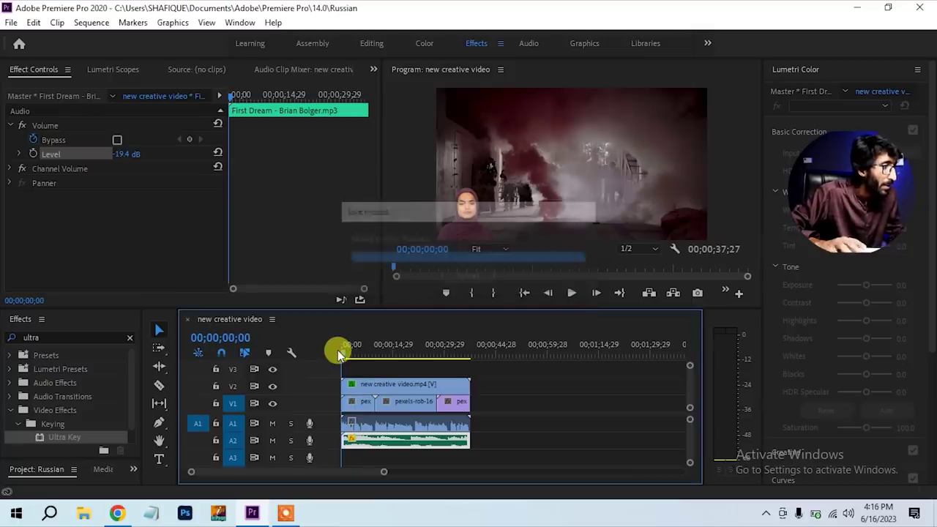
pyautogui.press('space')
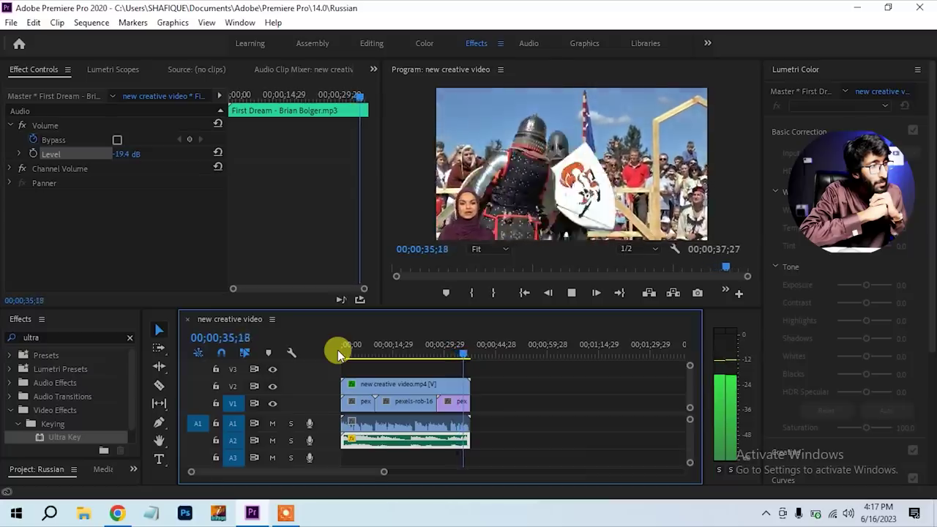
pyautogui.press('space')
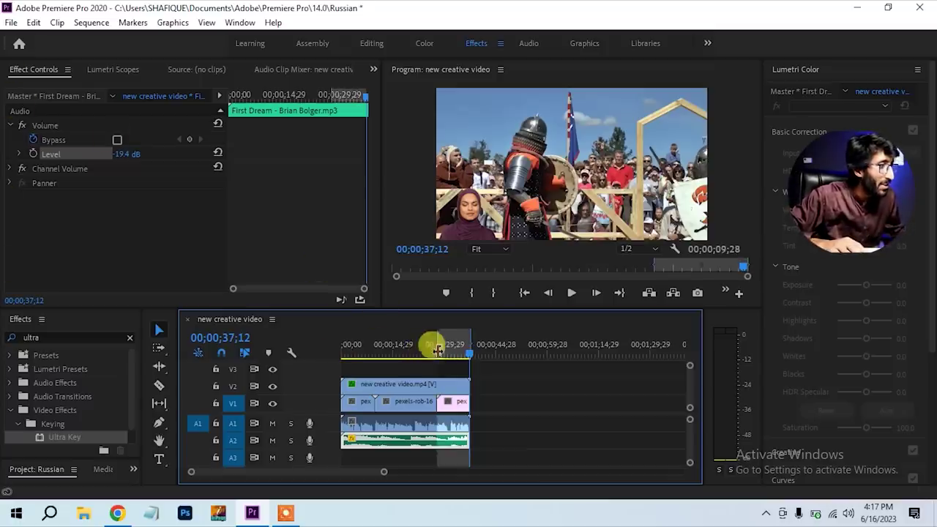
# - Mark the whole sequence as the export range, open the media export settings, and open the output file name for editing
pyautogui.press('x')
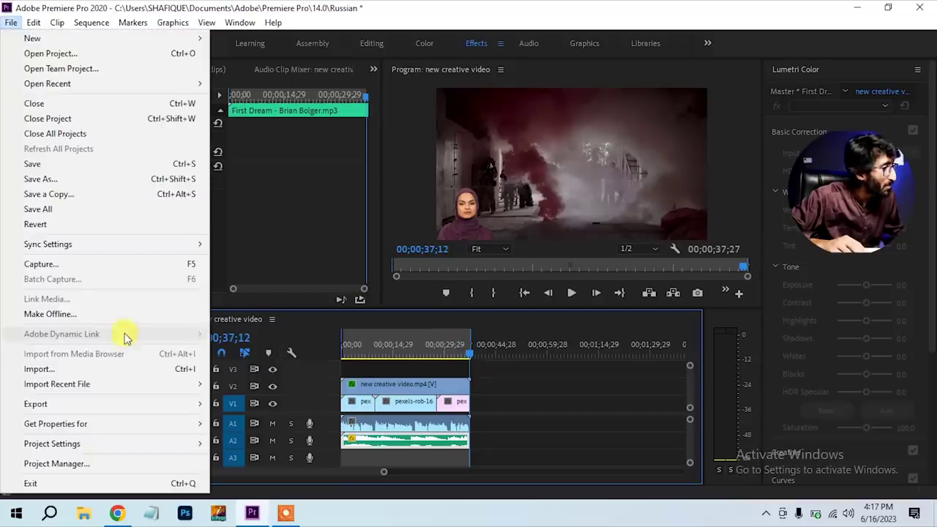
pyautogui.moveTo(197, 403)
pyautogui.click(286, 240)
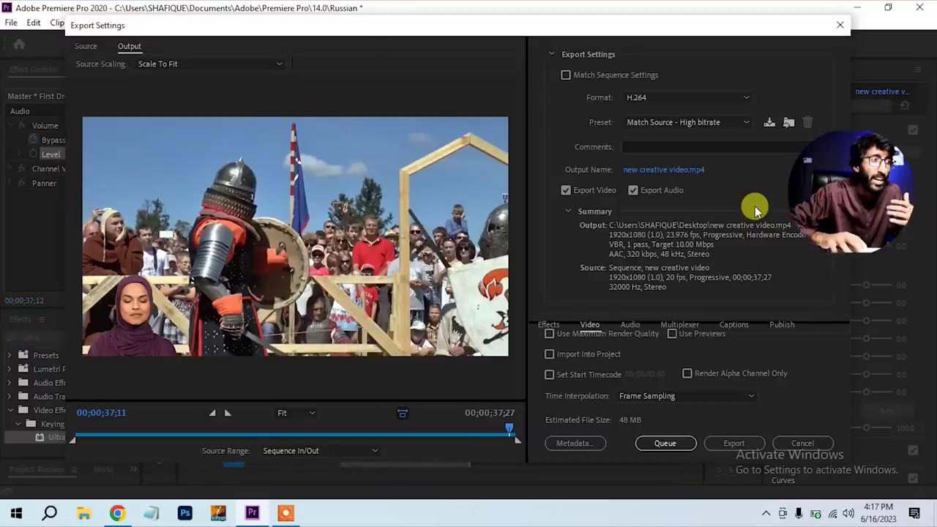
pyautogui.click(668, 171)
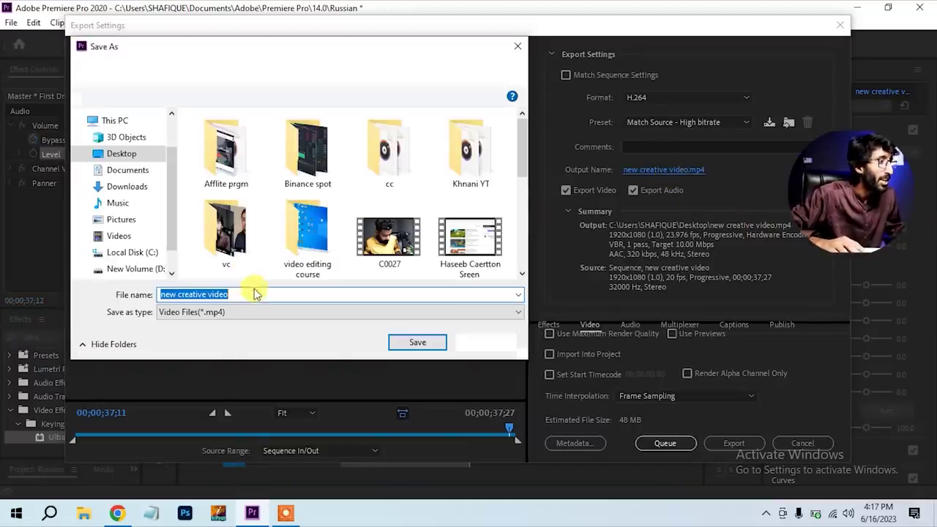